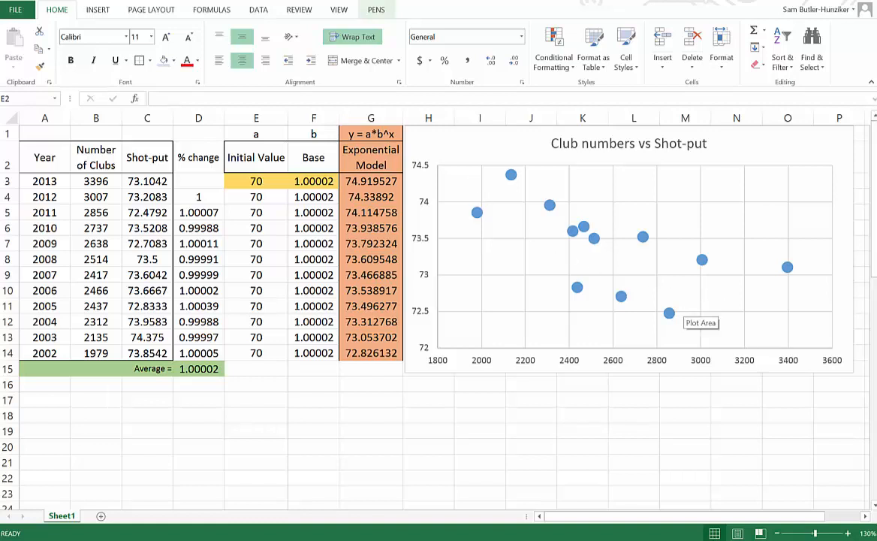
Examine the % change formula in D4, the average in D15, the initial value, the base, and the exponential model formula in G3
{"action": "left_click", "coordinate": [201, 197]}
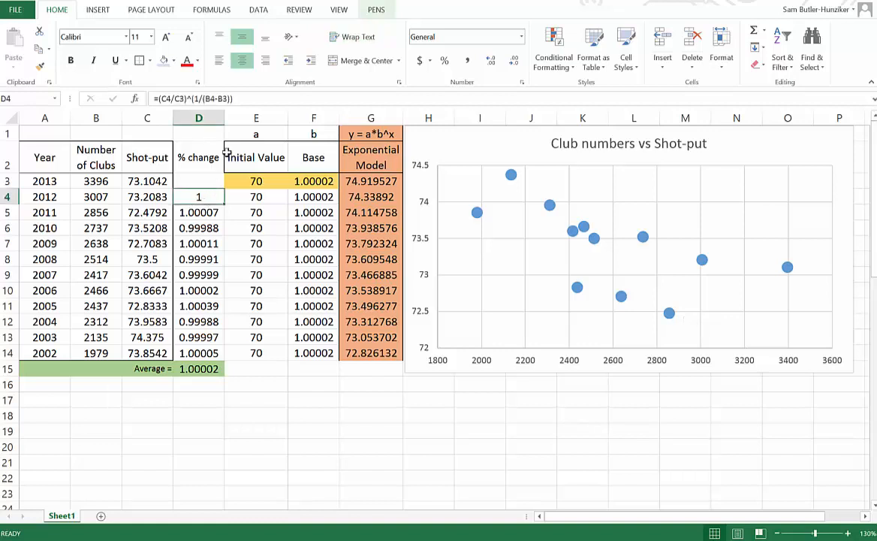
{"action": "left_click", "coordinate": [263, 95]}
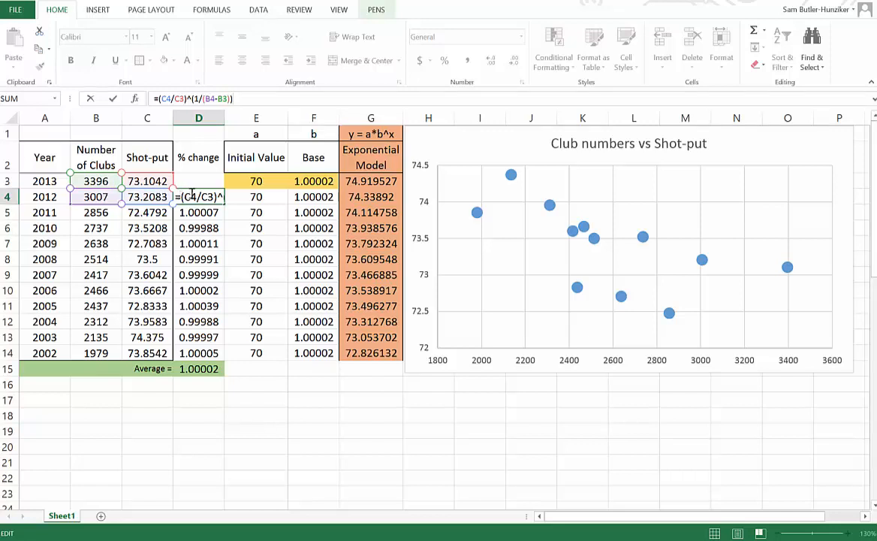
{"action": "key", "text": "Return"}
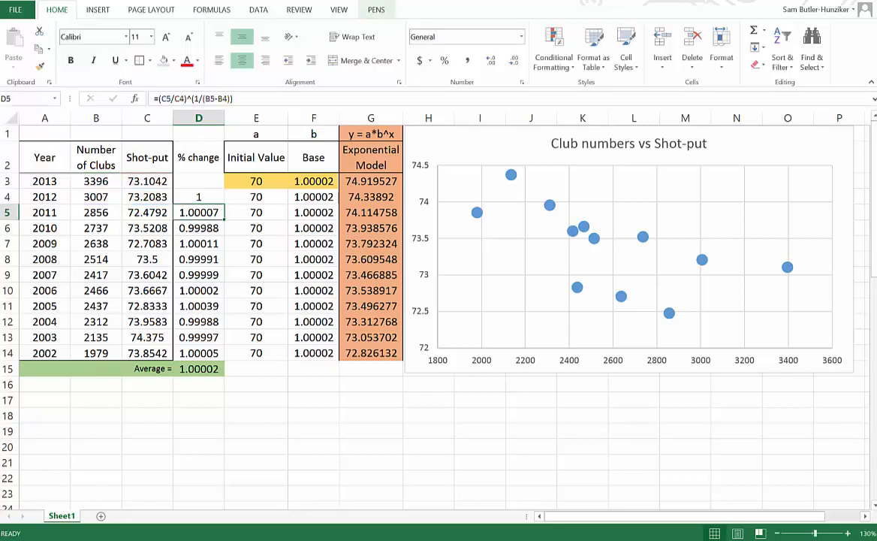
{"action": "left_click", "coordinate": [199, 368]}
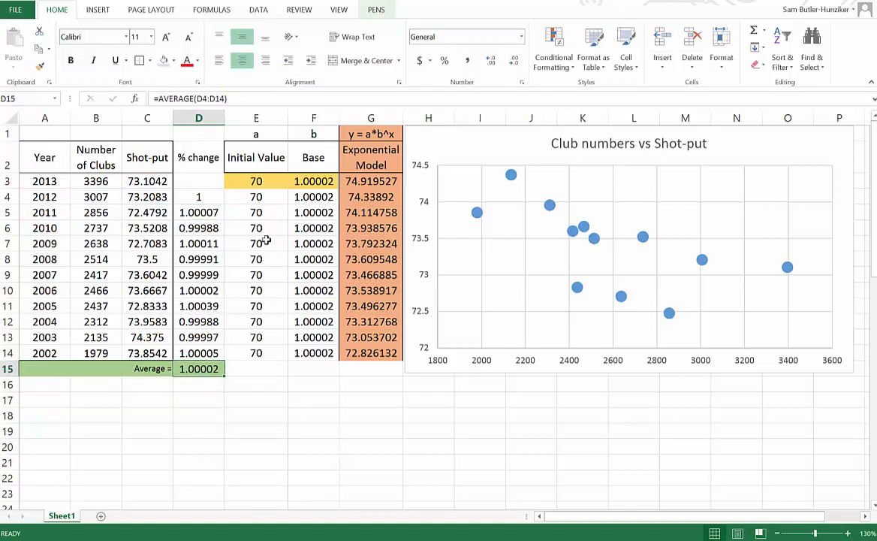
{"action": "left_click", "coordinate": [319, 181]}
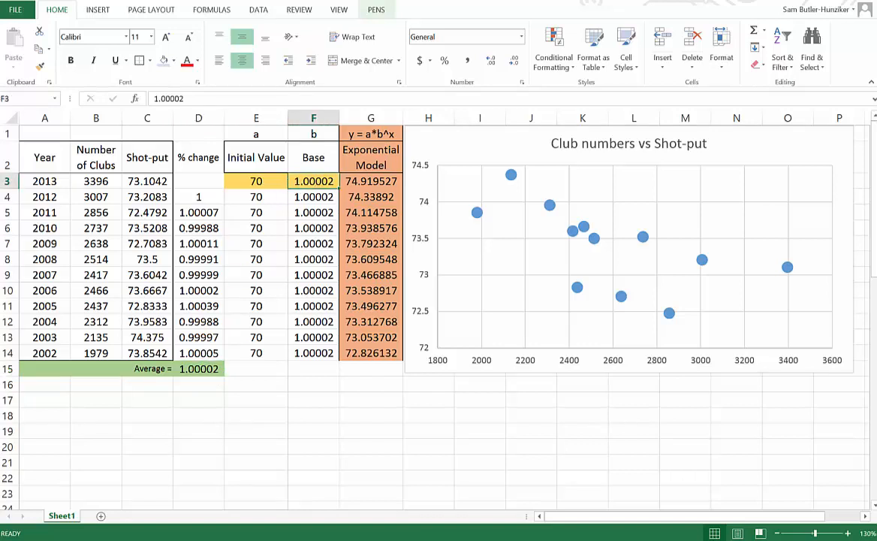
{"action": "left_click", "coordinate": [256, 177]}
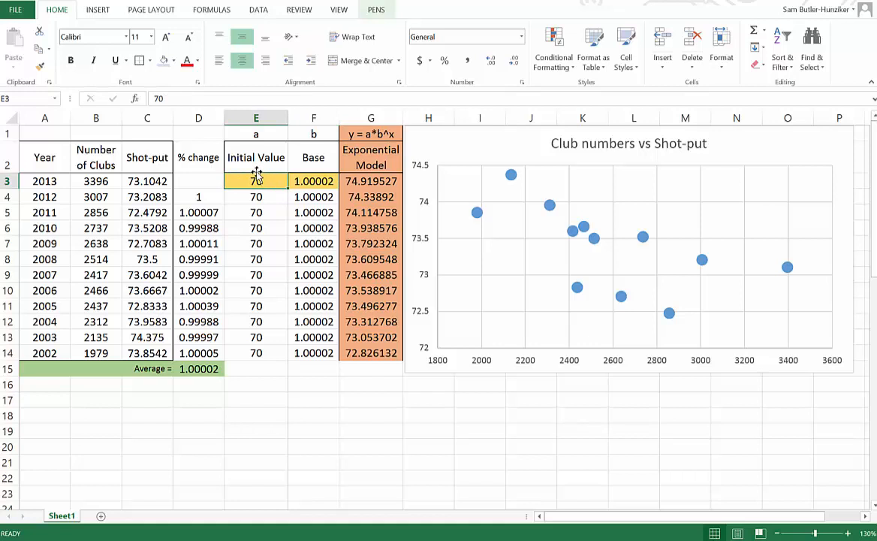
{"action": "left_click", "coordinate": [349, 134]}
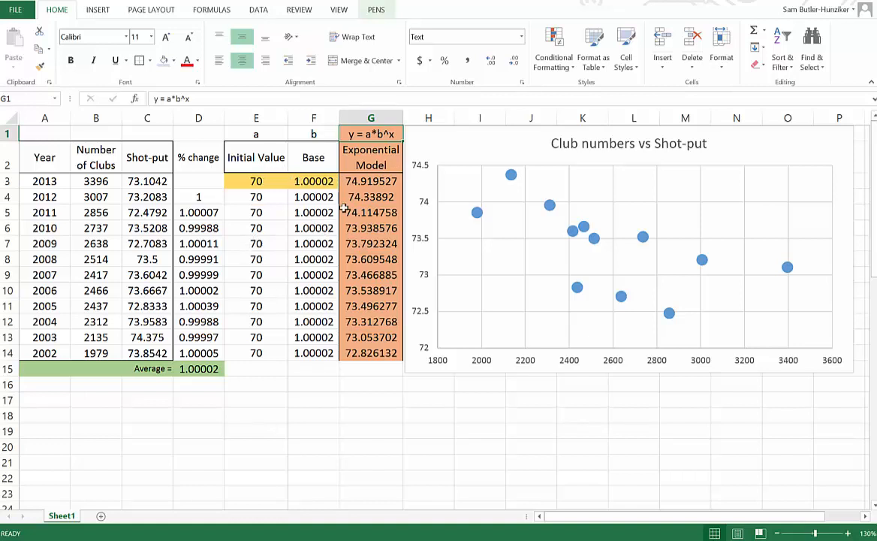
{"action": "double_click", "coordinate": [359, 181]}
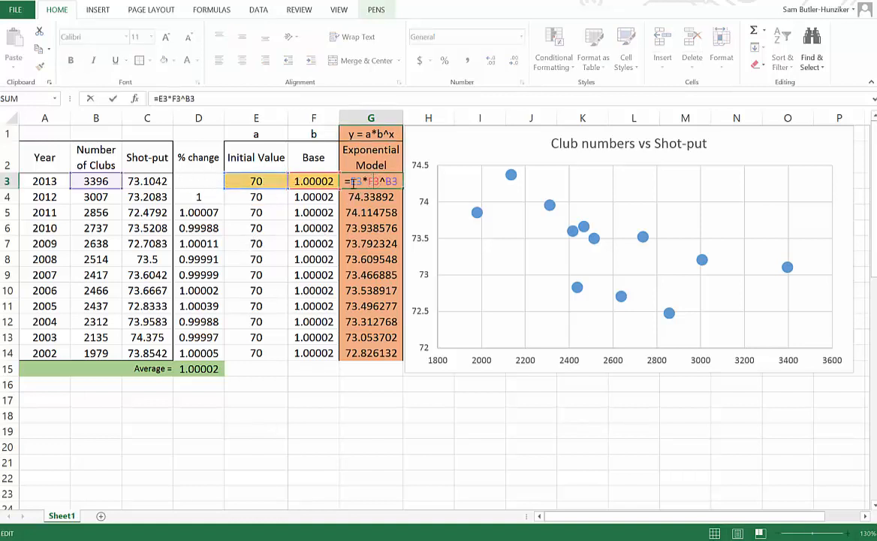
{"action": "key", "text": "Tab"}
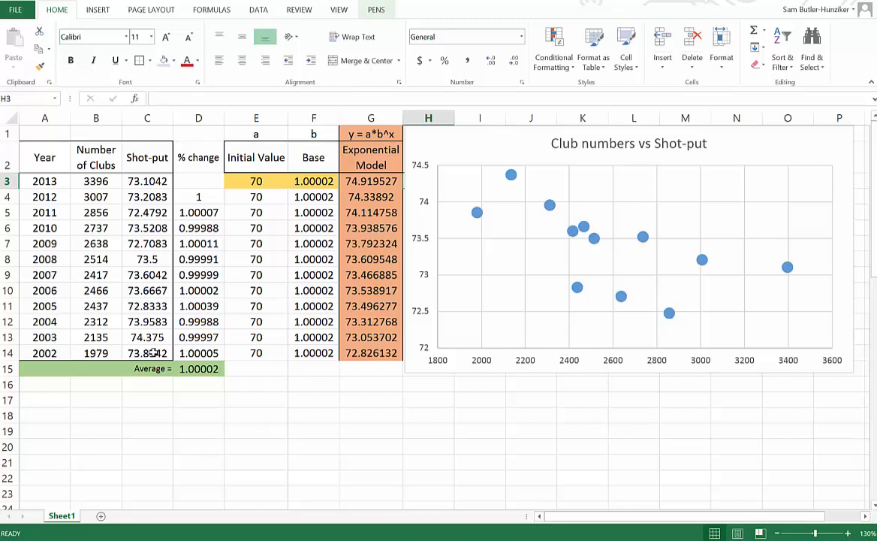
Add a new data series to the Club numbers vs Shot-put chart, taking its name from cell G2
{"action": "left_click", "coordinate": [444, 153]}
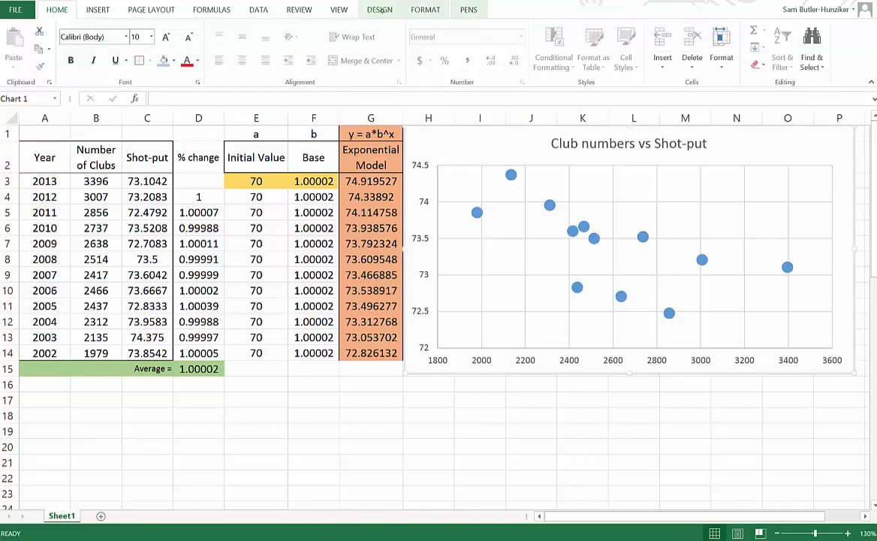
{"action": "left_click", "coordinate": [379, 10]}
{"action": "left_click", "coordinate": [619, 52]}
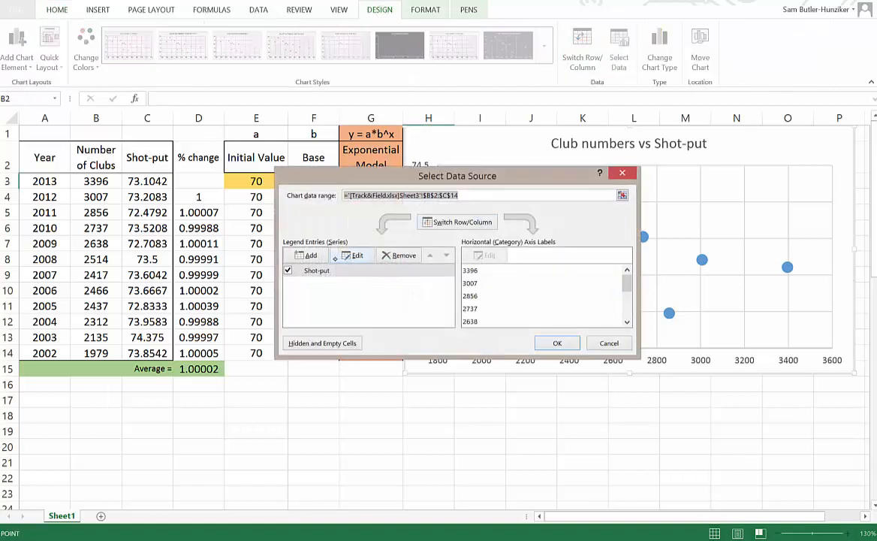
{"action": "left_click", "coordinate": [335, 258]}
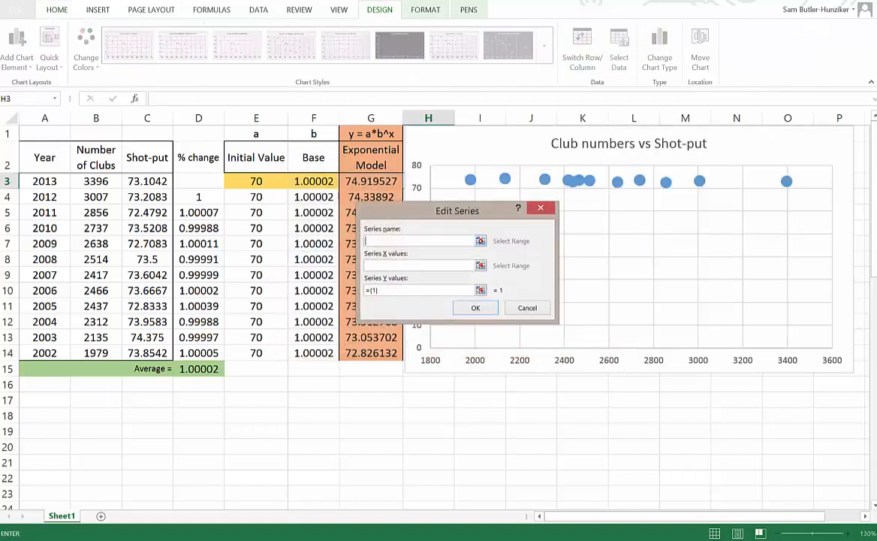
{"action": "left_click", "coordinate": [360, 154]}
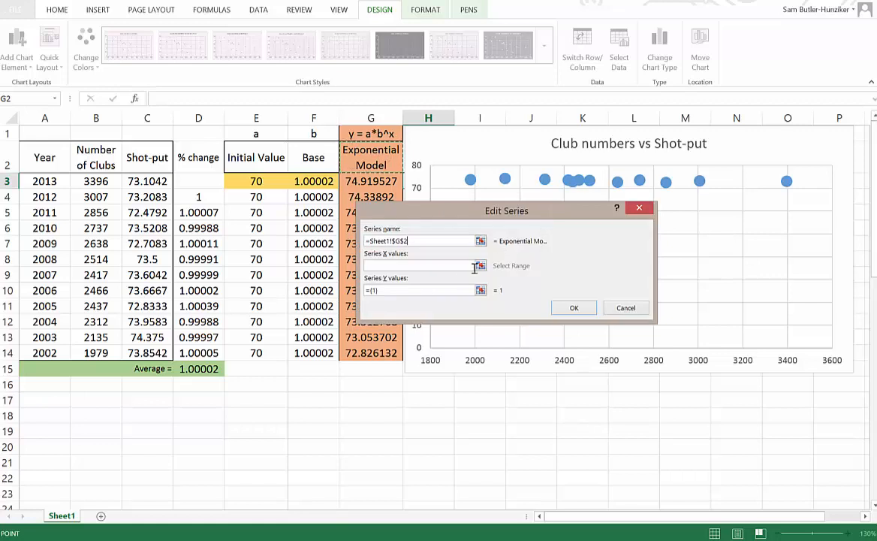
Set the new series' X values to B3:B14 and Y values to G3:G14, and apply the chart data changes
{"action": "left_click", "coordinate": [480, 265]}
{"action": "left_click_drag", "start_coordinate": [95, 180], "coordinate": [96, 351]}
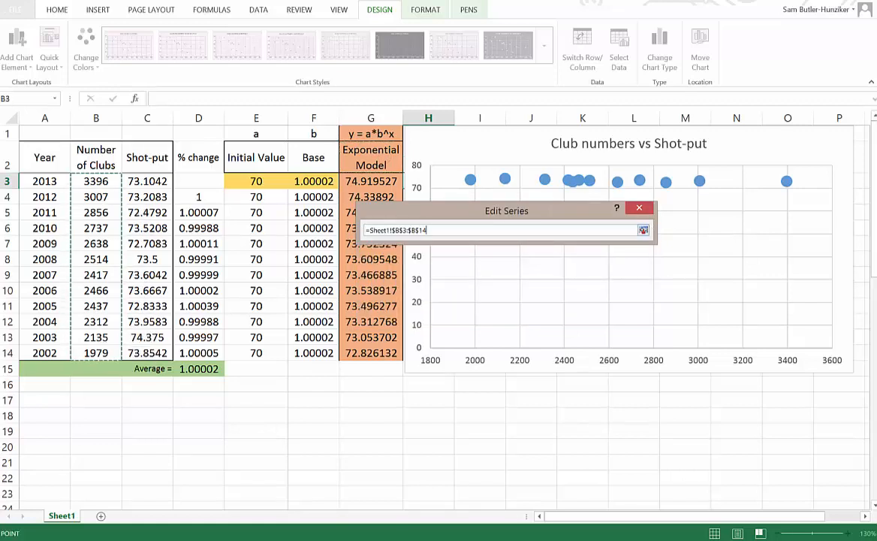
{"action": "left_click", "coordinate": [643, 230]}
{"action": "left_click", "coordinate": [480, 290]}
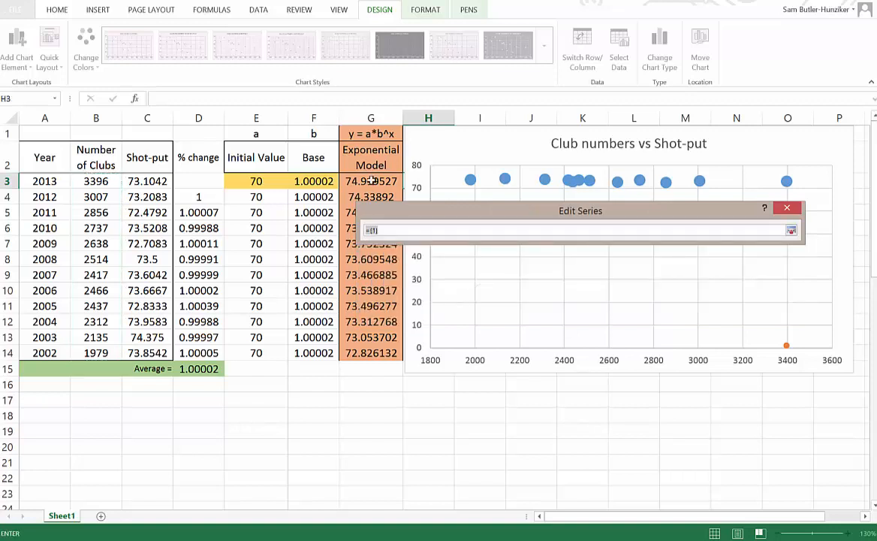
{"action": "left_click_drag", "start_coordinate": [372, 175], "coordinate": [371, 353]}
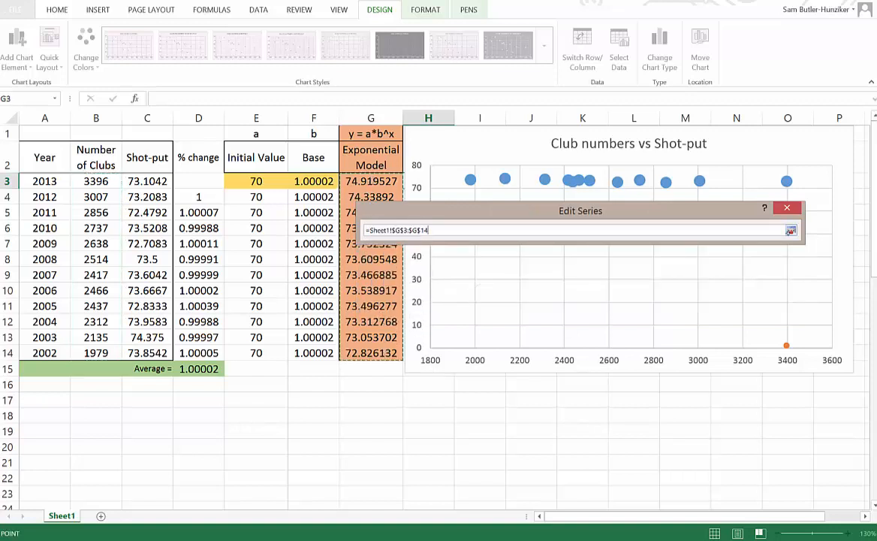
{"action": "left_click", "coordinate": [791, 231]}
{"action": "left_click_drag", "start_coordinate": [661, 213], "coordinate": [374, 245]}
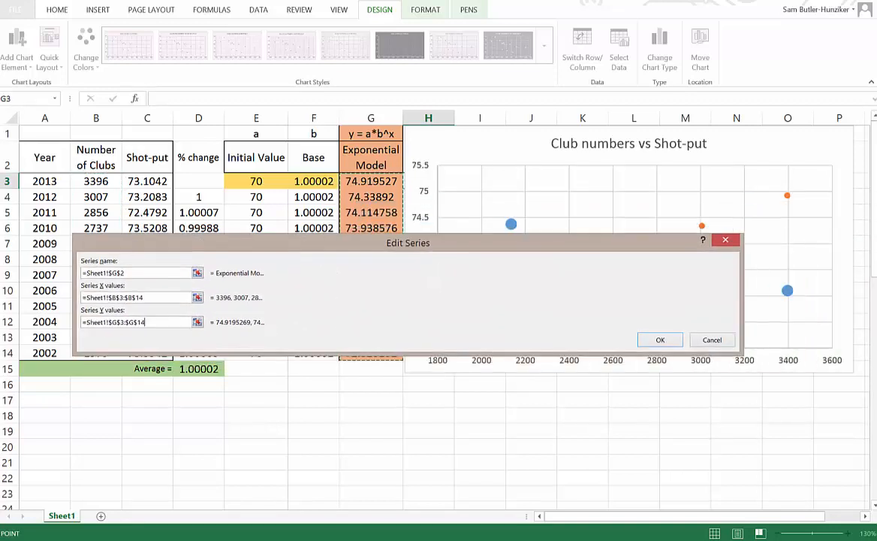
{"action": "left_click", "coordinate": [660, 340]}
{"action": "left_click", "coordinate": [546, 336]}
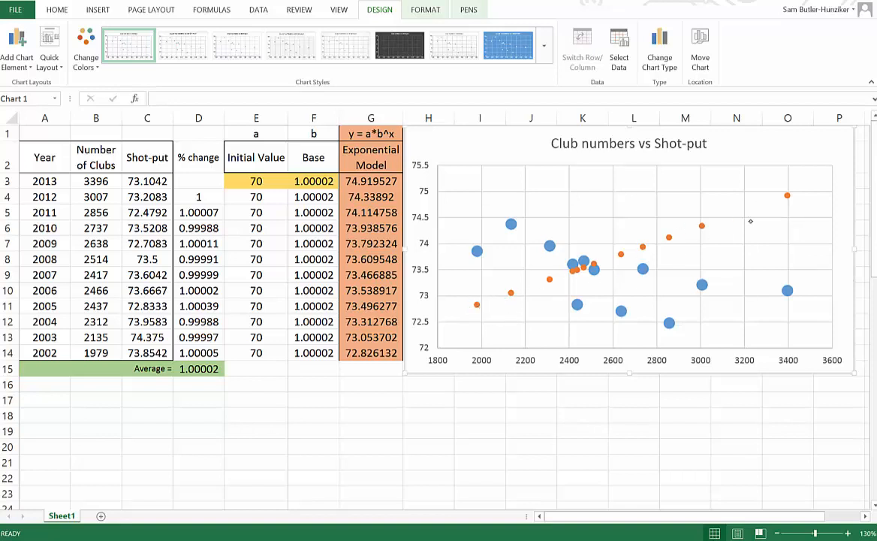
Draw a downward-sloping red pen curve through the chart's blue points, remove it and stop inking
{"action": "left_click", "coordinate": [465, 9]}
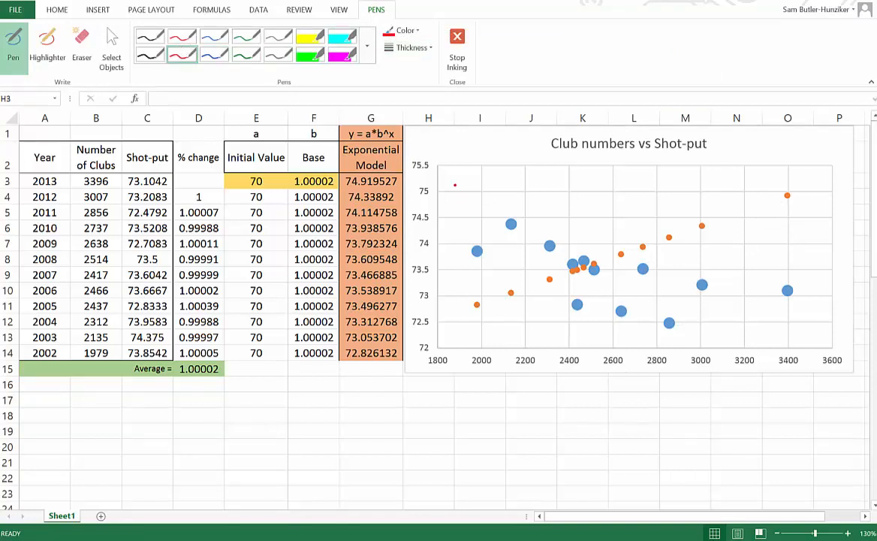
{"action": "mouse_move", "coordinate": [480, 218]}
{"action": "left_mouse_down"}
{"action": "mouse_move", "coordinate": [525, 252]}
{"action": "mouse_move", "coordinate": [787, 310]}
{"action": "left_mouse_up"}
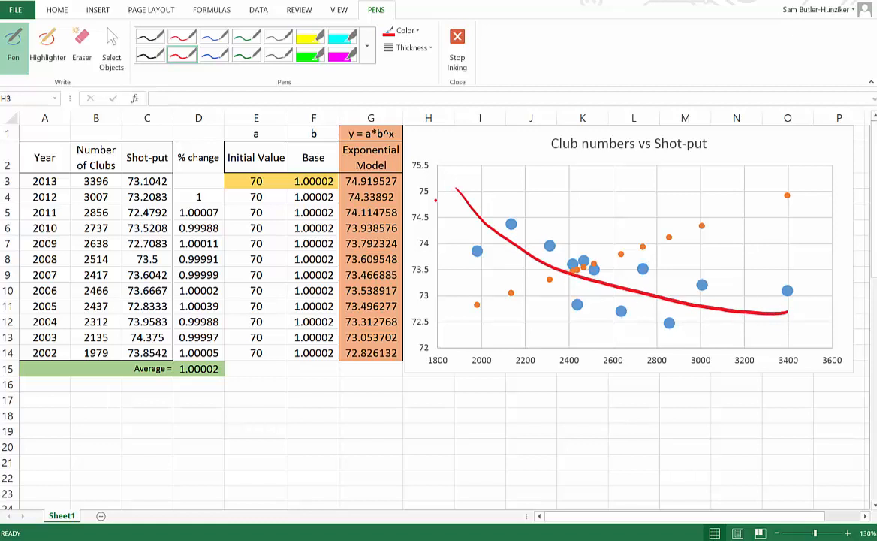
{"action": "left_click", "coordinate": [612, 285]}
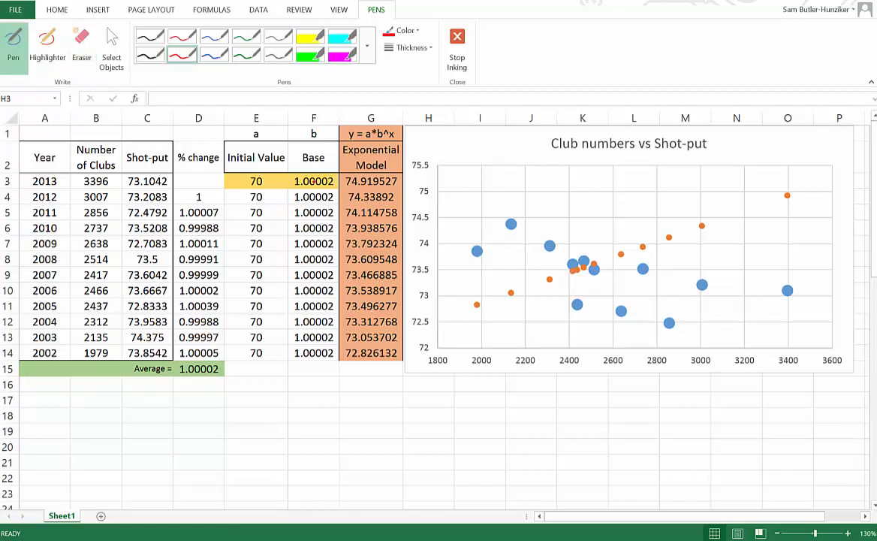
{"action": "left_click", "coordinate": [456, 49]}
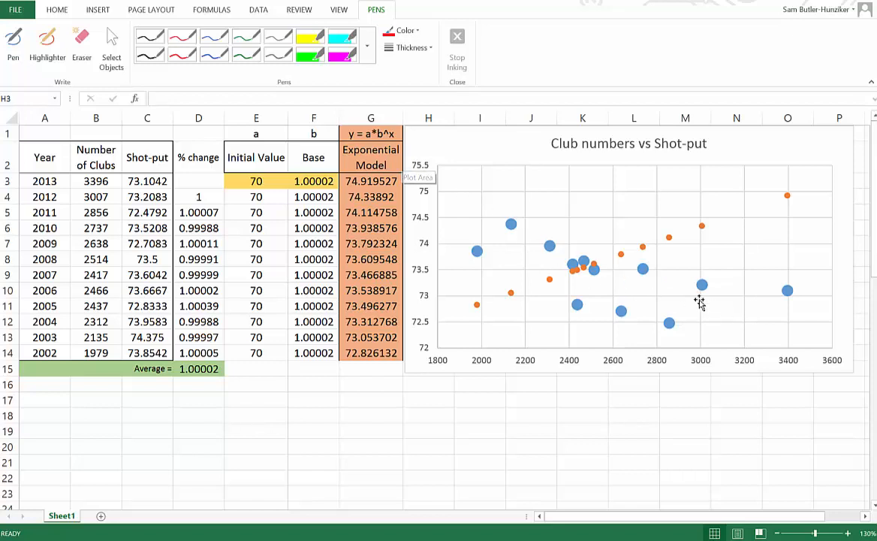
Examine the base in F3, the log(y) column's formula in D26, and the linear model chart lower on the sheet
{"action": "mouse_move", "coordinate": [506, 225]}
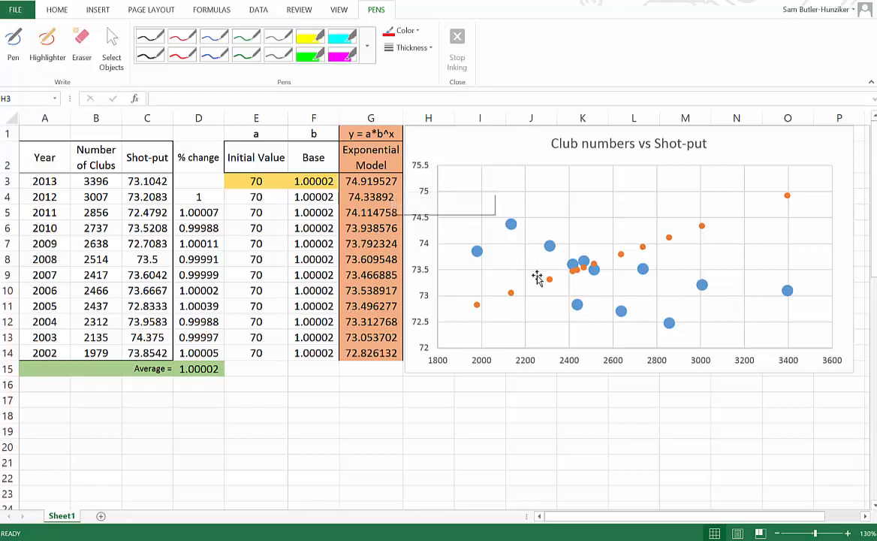
{"action": "left_click", "coordinate": [302, 173]}
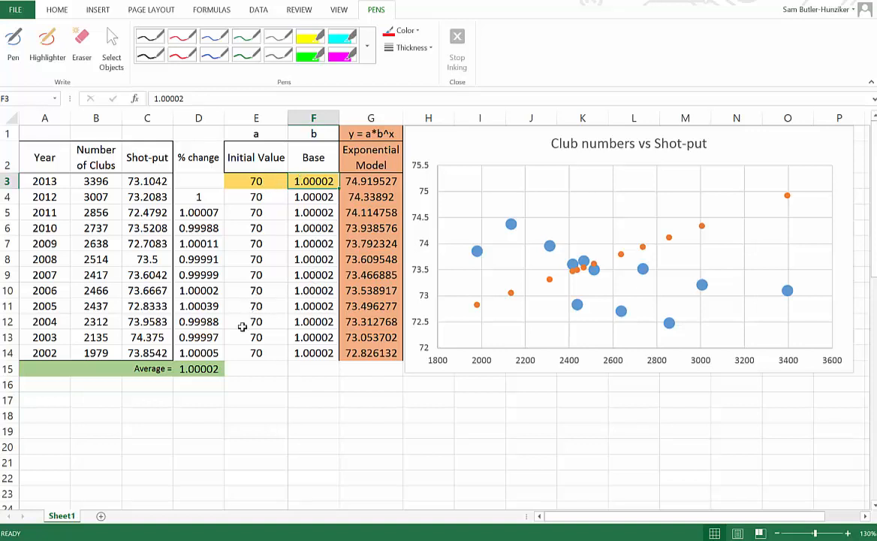
{"action": "scroll", "coordinate": [242, 326], "scroll_direction": "down", "scroll_amount": 7}
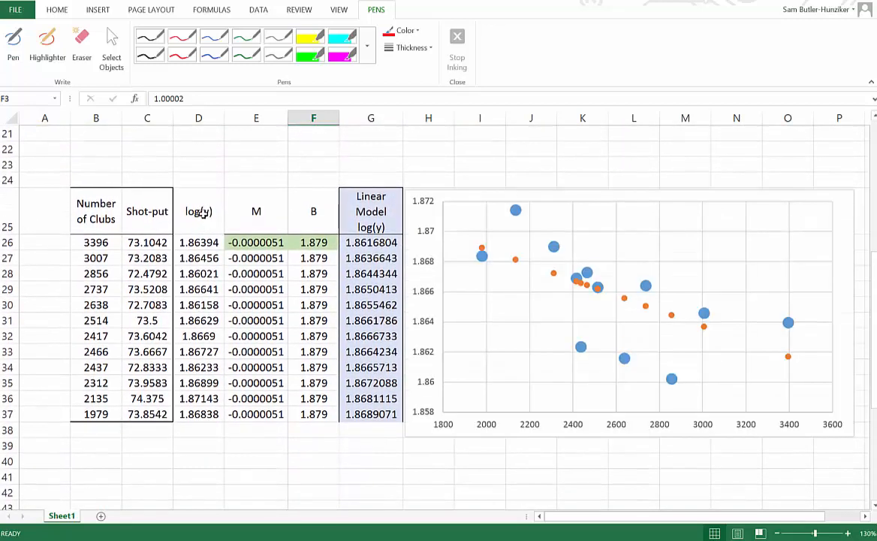
{"action": "left_click_drag", "start_coordinate": [197, 211], "coordinate": [204, 414]}
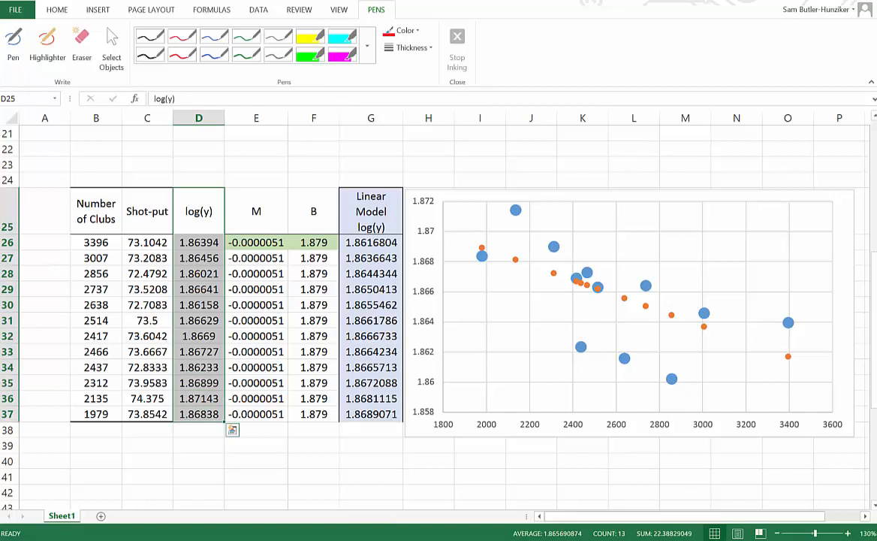
{"action": "left_click", "coordinate": [197, 242]}
{"action": "left_click", "coordinate": [352, 95]}
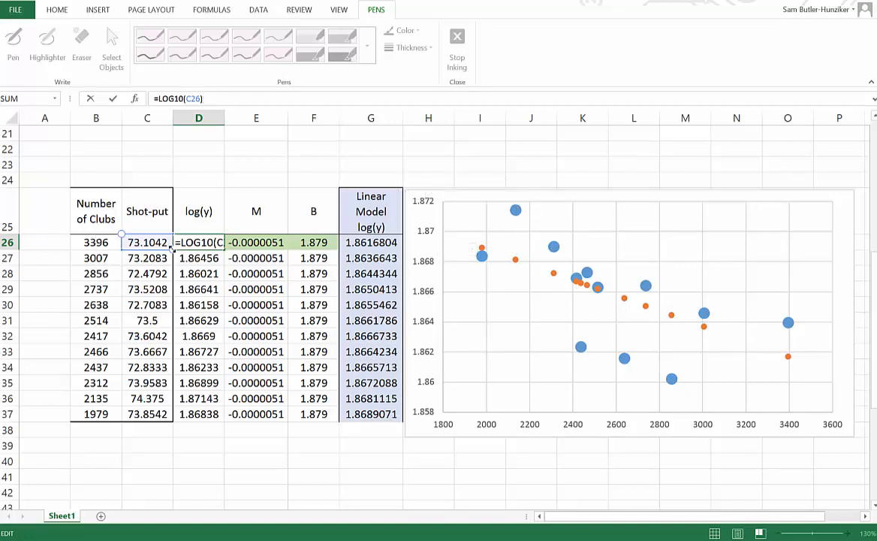
{"action": "mouse_move", "coordinate": [443, 212]}
{"action": "left_mouse_down"}
{"action": "mouse_move", "coordinate": [430, 240]}
{"action": "mouse_move", "coordinate": [428, 204]}
{"action": "mouse_move", "coordinate": [429, 231]}
{"action": "mouse_move", "coordinate": [433, 216]}
{"action": "left_mouse_up"}
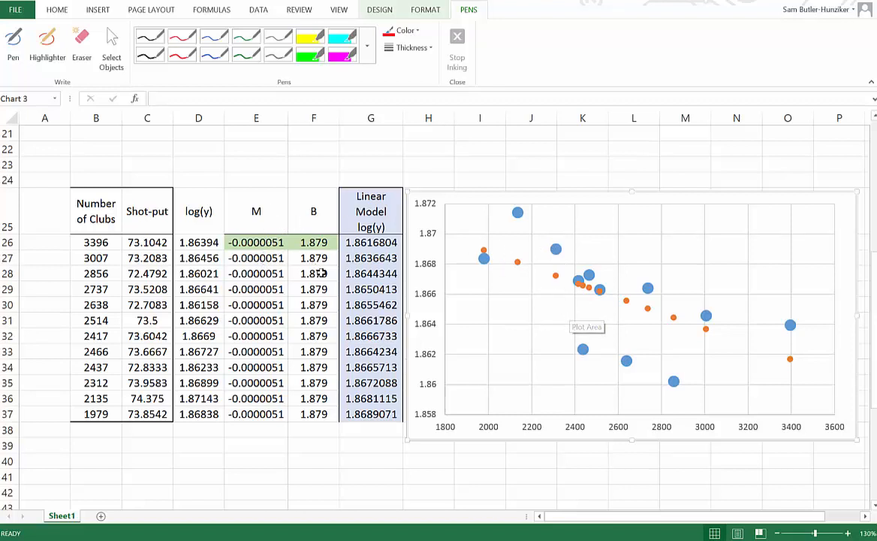
Delete the empty rows 17 to 23 between the exponential and linear model tables
{"action": "left_click_drag", "start_coordinate": [873, 260], "coordinate": [851, 108]}
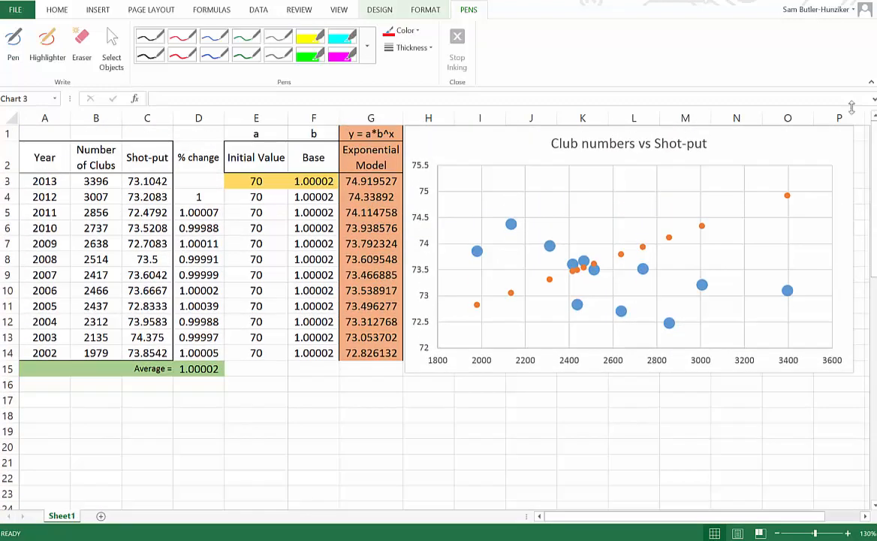
{"action": "left_click_drag", "start_coordinate": [8, 399], "coordinate": [8, 495]}
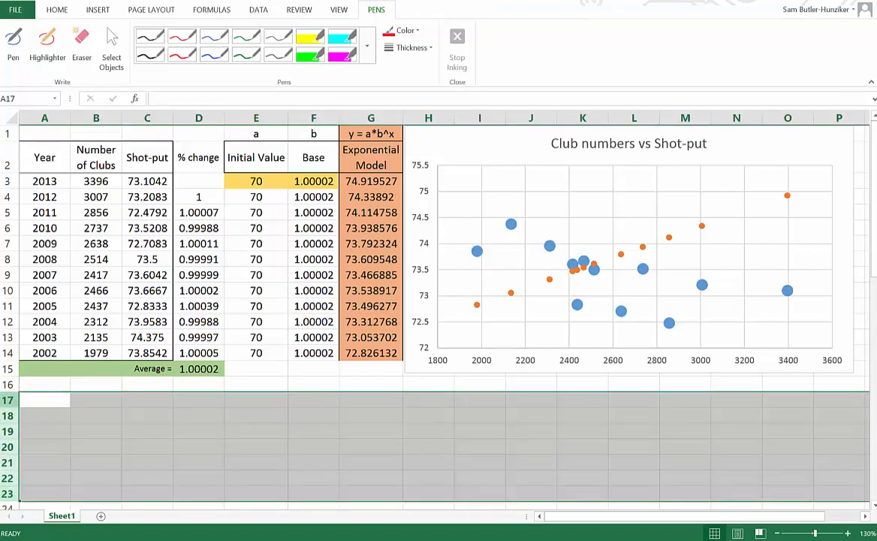
{"action": "right_click", "coordinate": [4, 412]}
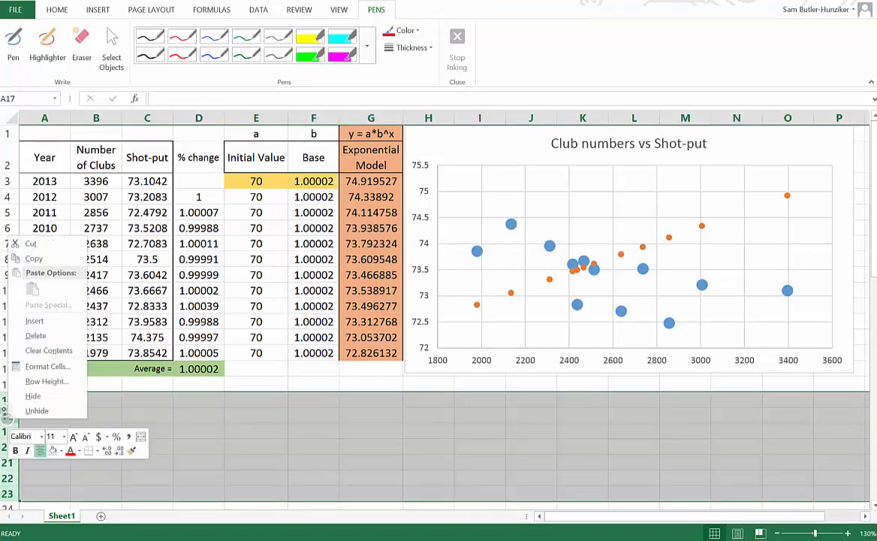
{"action": "left_click", "coordinate": [52, 335]}
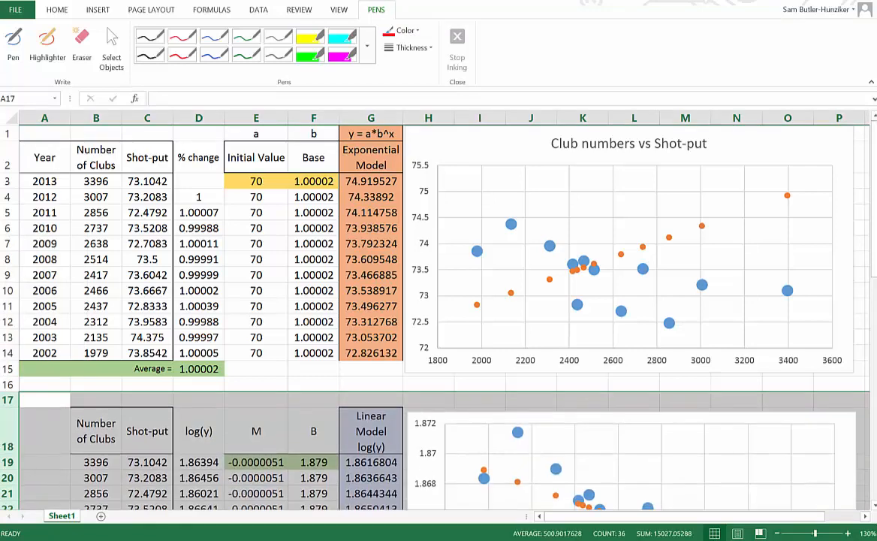
Zoom the worksheet out to 90% to view both model tables and their charts together
{"action": "left_click", "coordinate": [777, 533]}
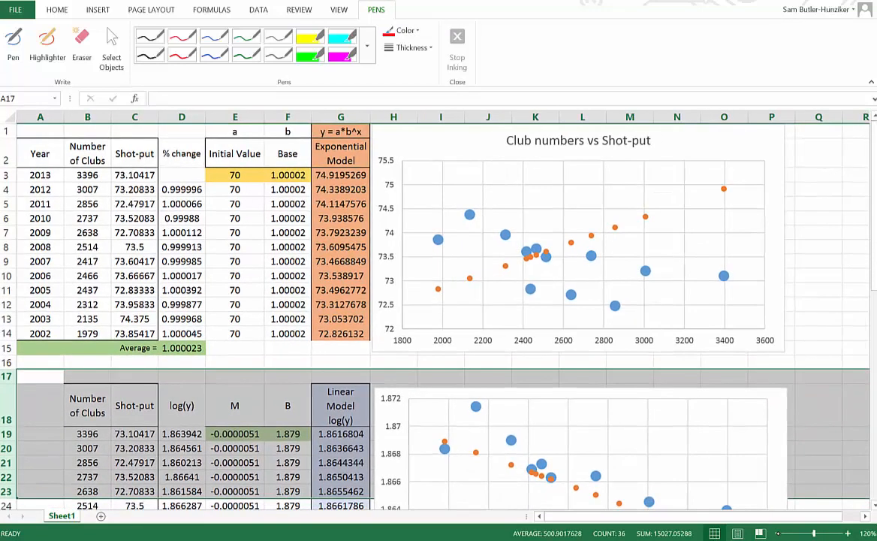
{"action": "left_click", "coordinate": [778, 533]}
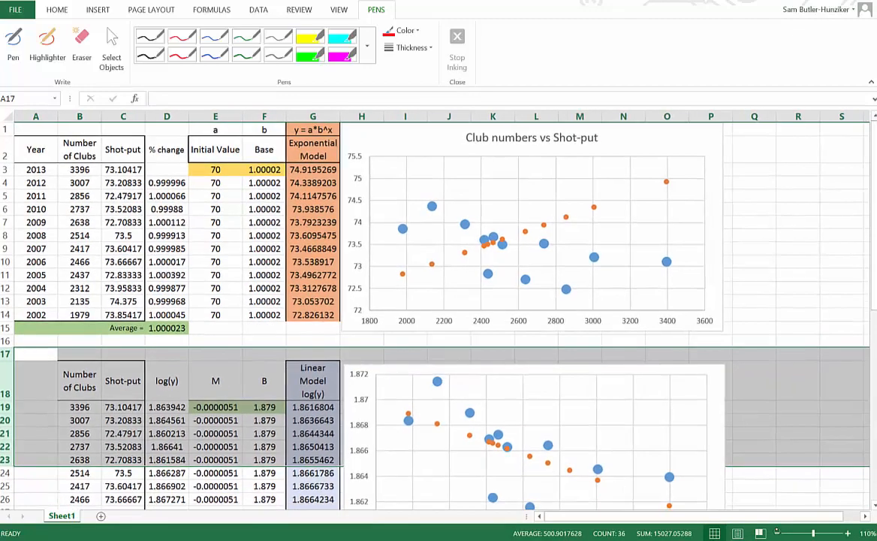
{"action": "left_click", "coordinate": [777, 533]}
{"action": "left_click", "coordinate": [777, 532]}
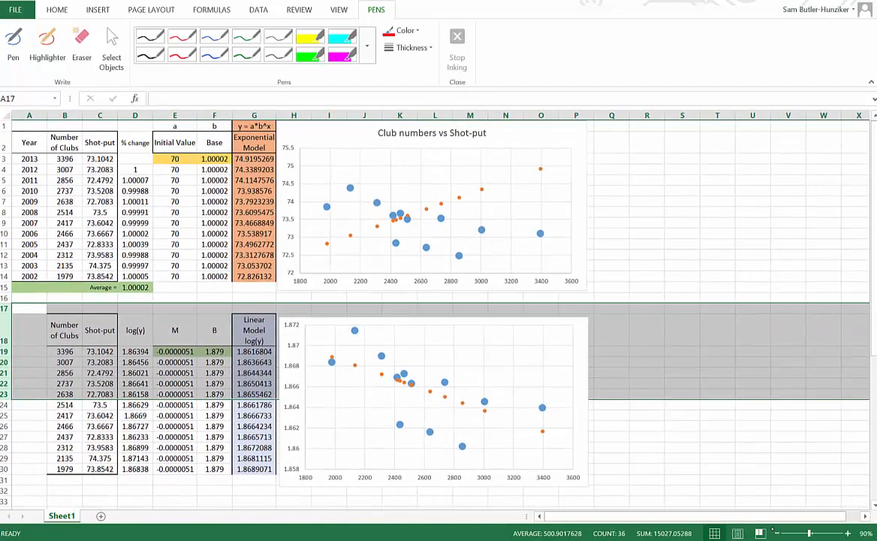
Set the exponential model's initial value in E3 to the formula =10^F19, based on the linear model's B
{"action": "left_click", "coordinate": [210, 297]}
{"action": "left_click", "coordinate": [174, 159]}
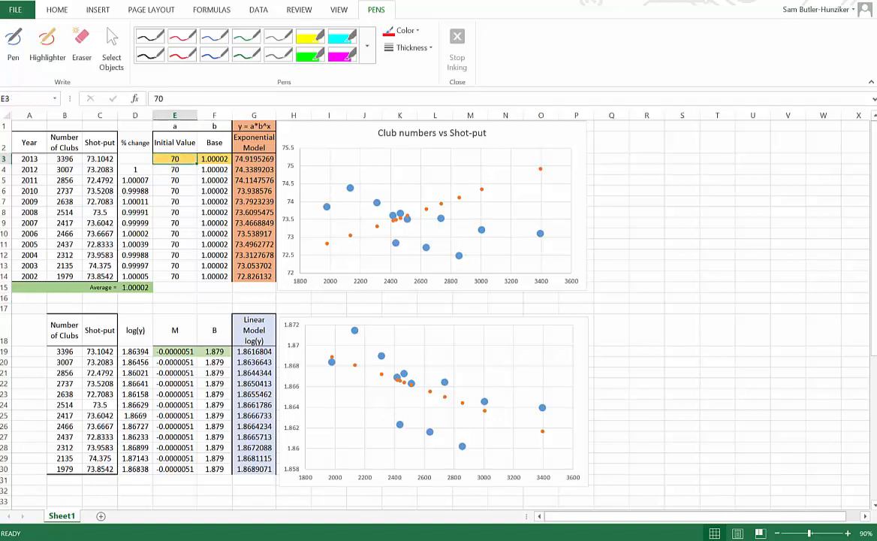
{"action": "type", "text": "=1"}
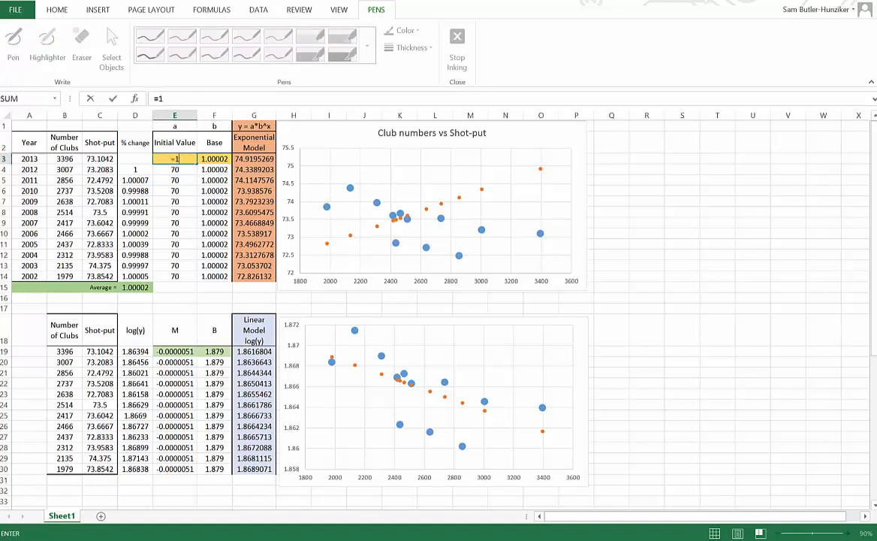
{"action": "type", "text": "0^"}
{"action": "left_click", "coordinate": [211, 351]}
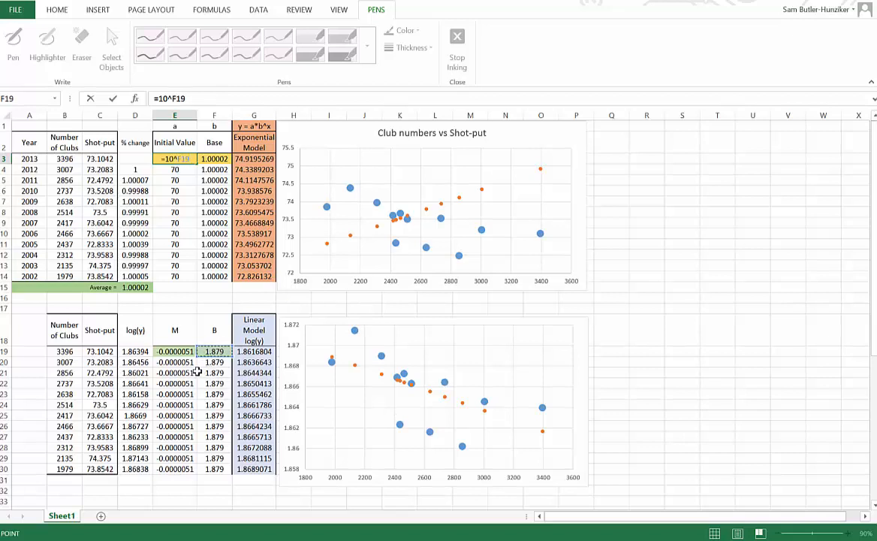
{"action": "key", "text": "Tab"}
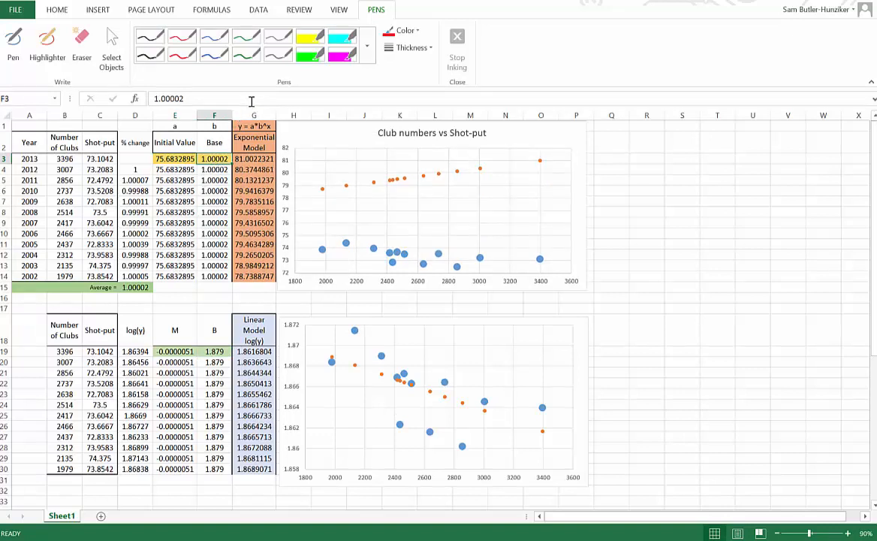
Set the exponential model's base in F3 to the formula =10^E19, based on the linear model's M
{"action": "type", "text": "="}
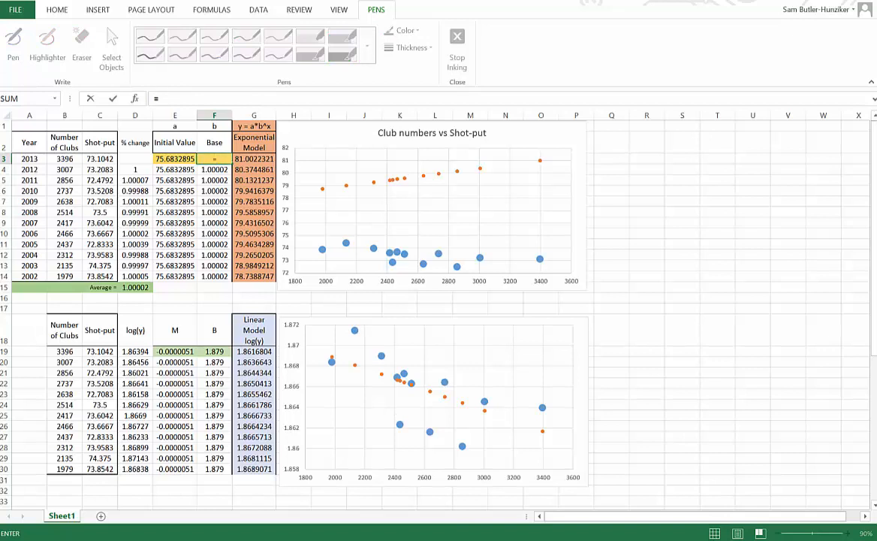
{"action": "type", "text": "10^"}
{"action": "left_click", "coordinate": [175, 352]}
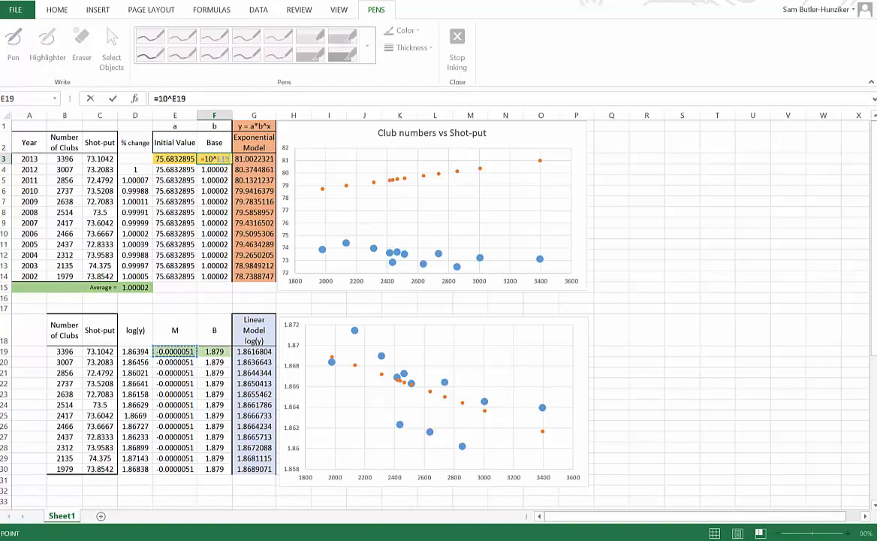
{"action": "key", "text": "Return"}
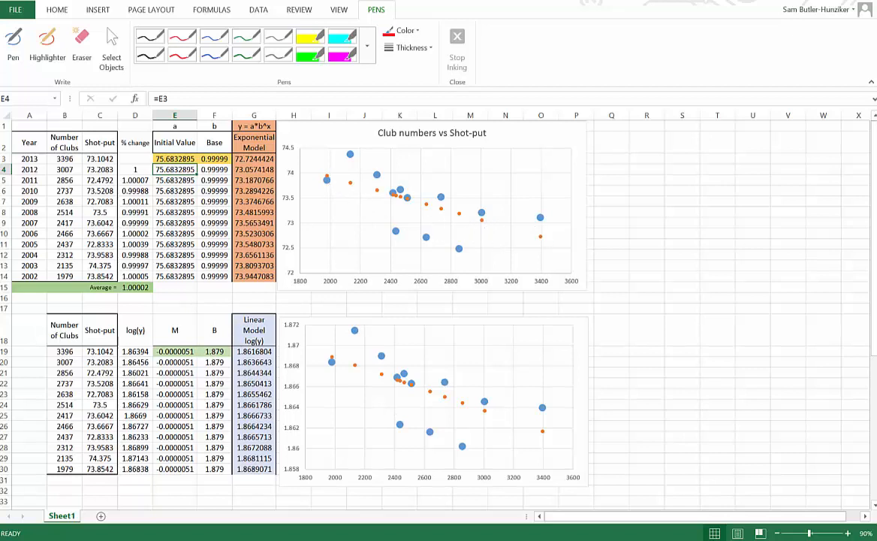
Set the linear model's B value in F19 to 1.8 to test its effect on both charts
{"action": "left_click", "coordinate": [254, 351]}
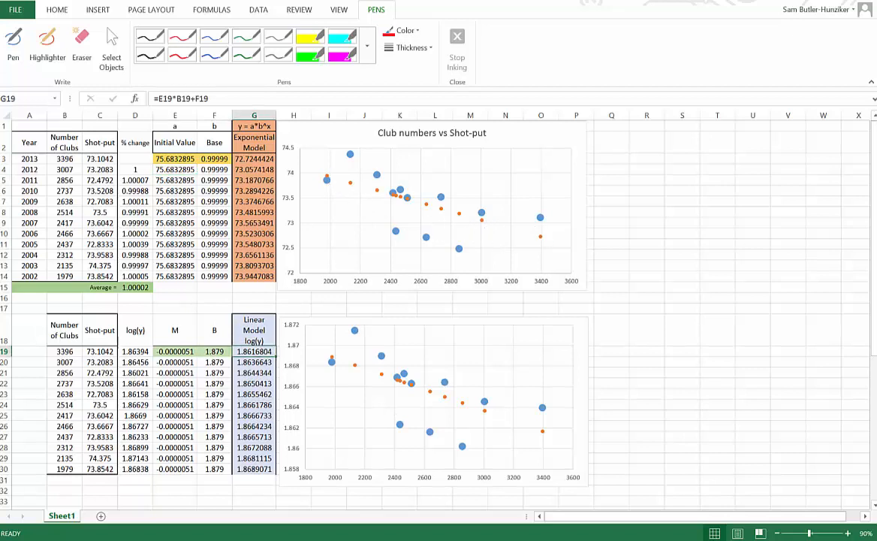
{"action": "key", "text": "Left"}
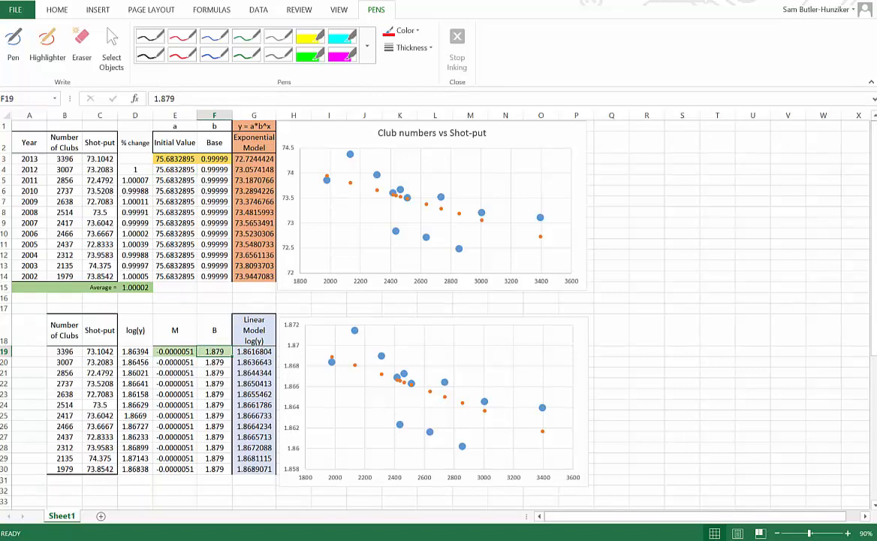
{"action": "type", "text": "1."}
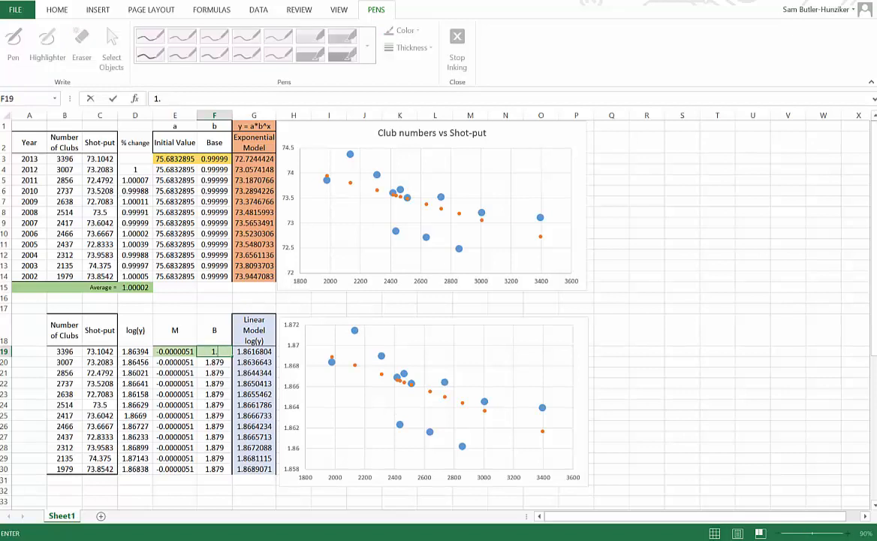
{"action": "type", "text": "8"}
{"action": "key", "text": "Return"}
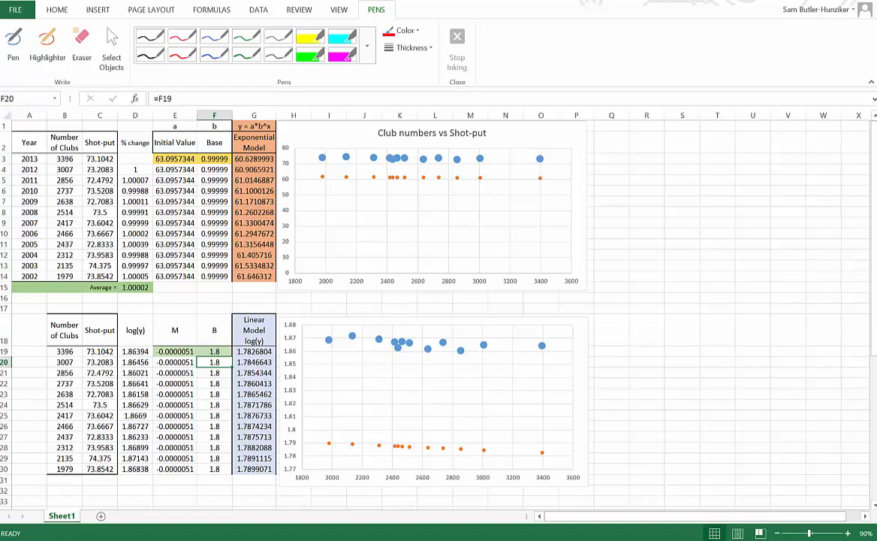
Set the linear model's B value in F19 to 1.85 and compare the two charts
{"action": "left_click", "coordinate": [221, 352]}
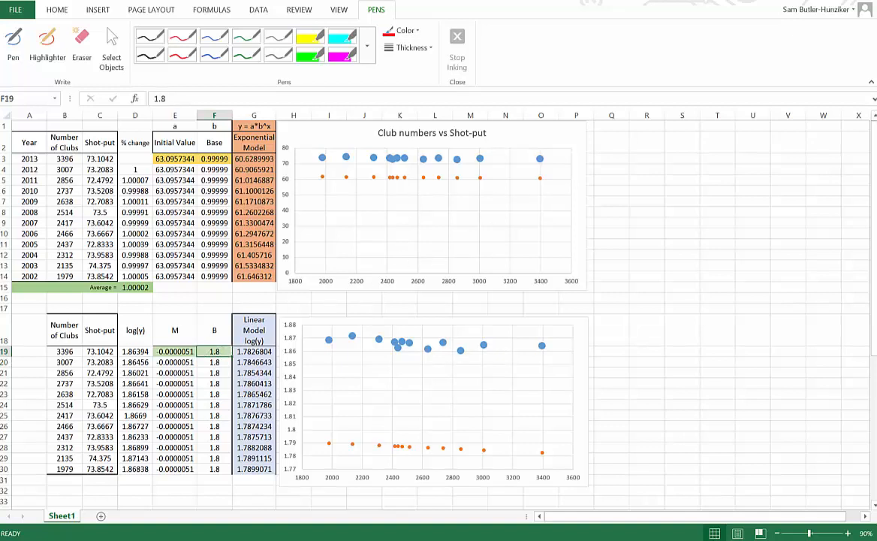
{"action": "type", "text": "1.85"}
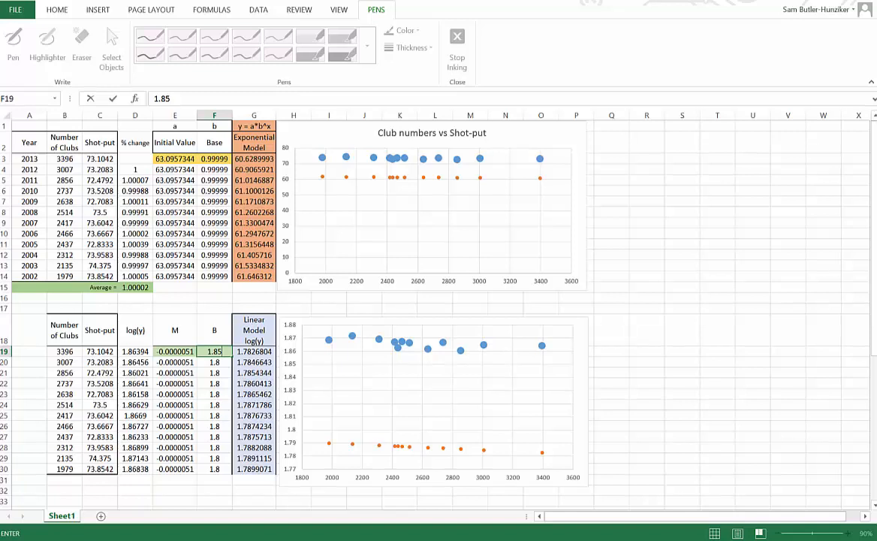
{"action": "key", "text": "Return"}
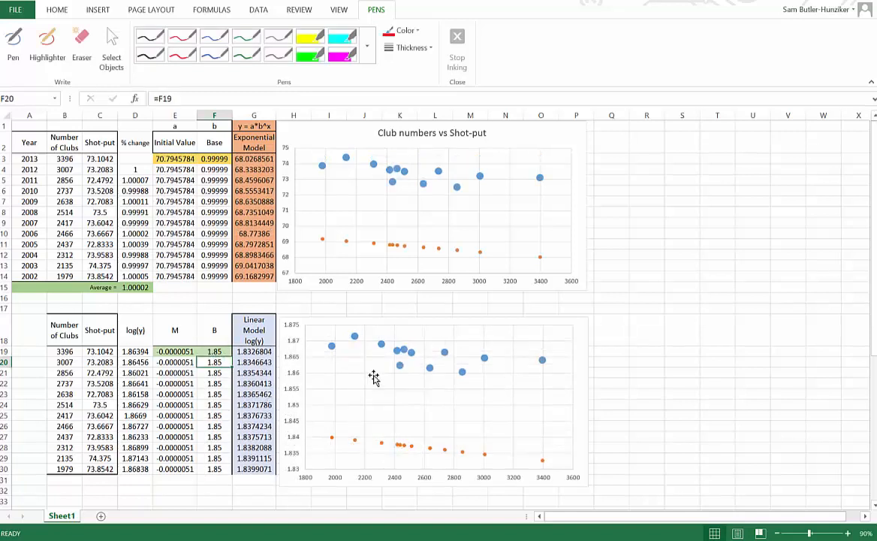
{"action": "left_click", "coordinate": [405, 280]}
{"action": "left_click", "coordinate": [430, 367]}
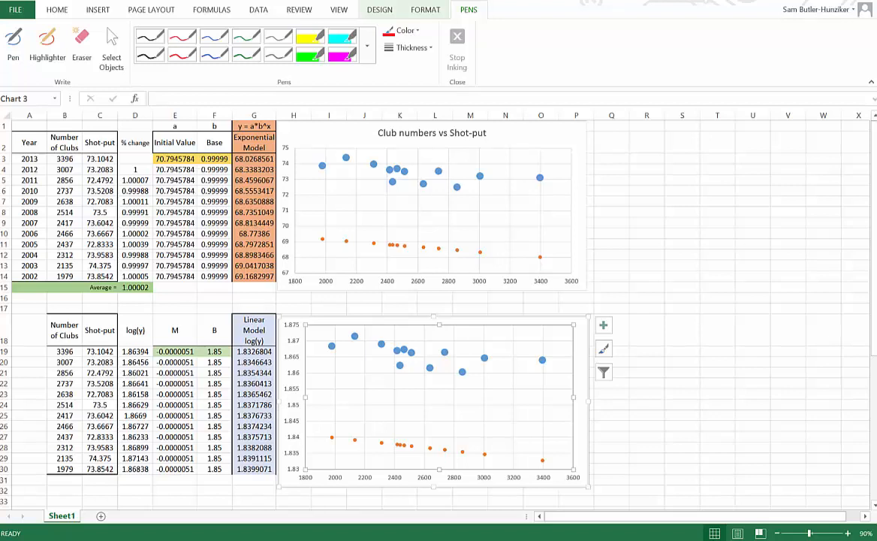
Restore the linear model's B value in F19 to 1.879
{"action": "left_click", "coordinate": [214, 351]}
{"action": "type", "text": "1"}
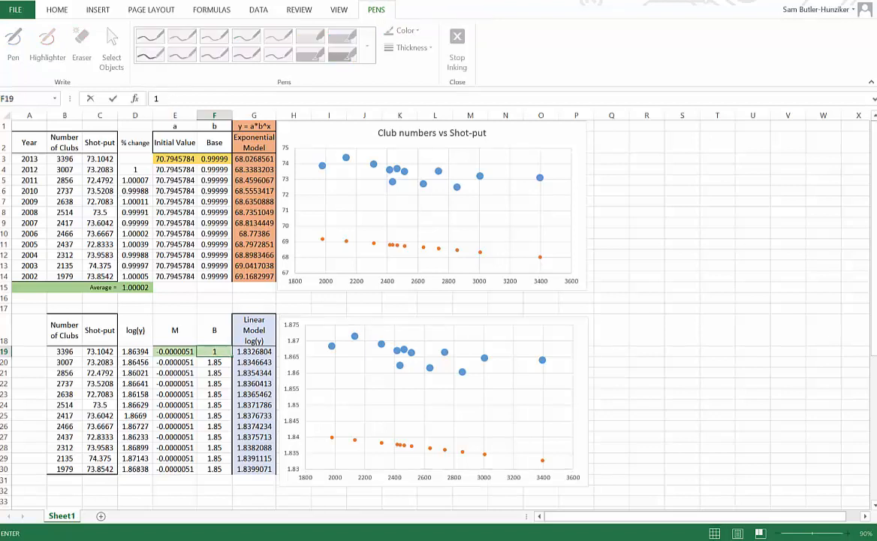
{"action": "type", "text": ".879"}
{"action": "key", "text": "Return"}
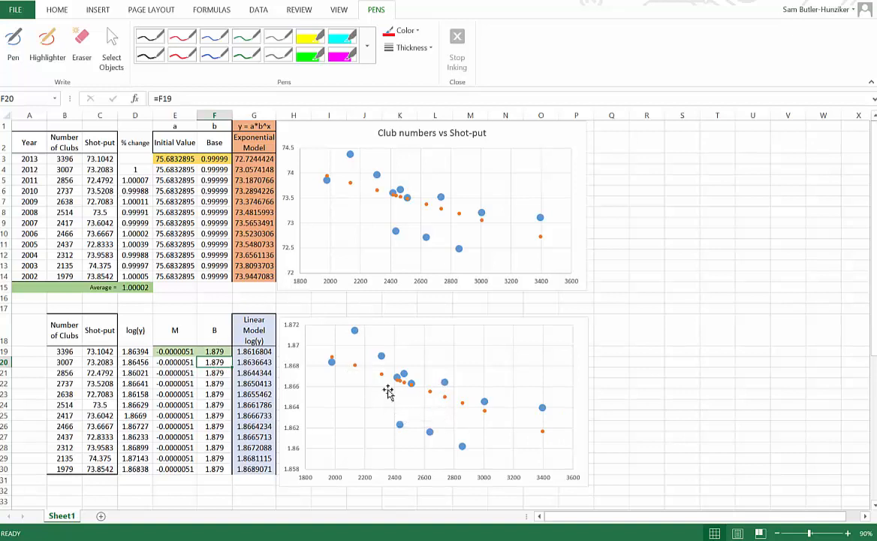
Draw a downward-sloping red pen curve across the Club numbers vs Shot-put chart and remove it
{"action": "left_click", "coordinate": [215, 155]}
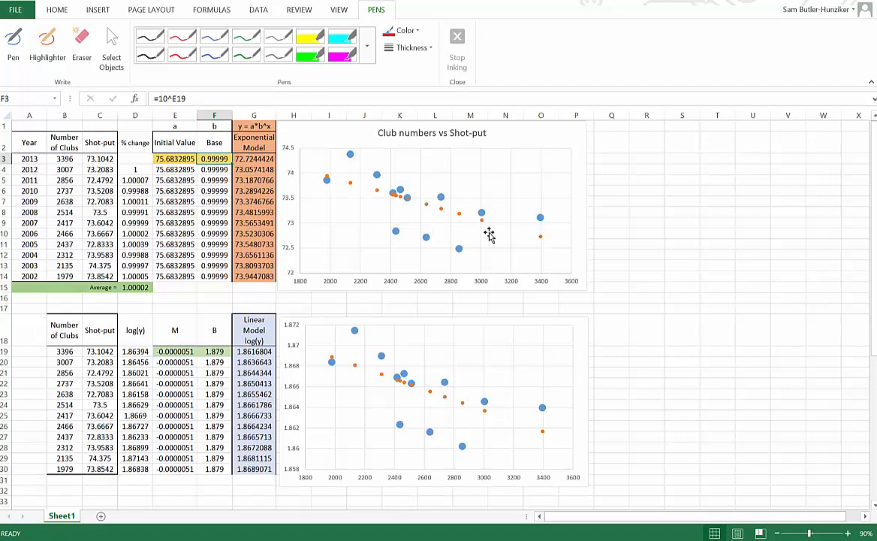
{"action": "left_click", "coordinate": [444, 210]}
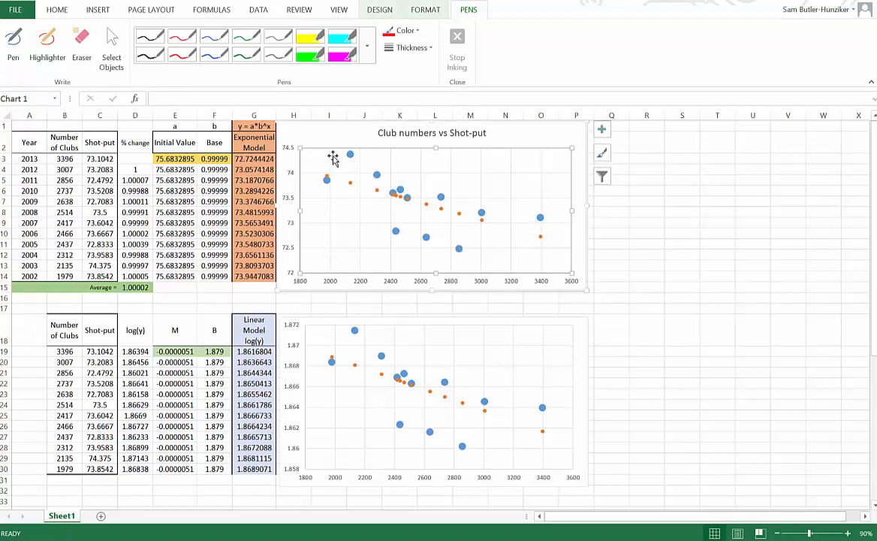
{"action": "left_click", "coordinate": [183, 53]}
{"action": "mouse_move", "coordinate": [325, 147]}
{"action": "left_mouse_down"}
{"action": "mouse_move", "coordinate": [353, 184]}
{"action": "mouse_move", "coordinate": [565, 237]}
{"action": "left_mouse_up"}
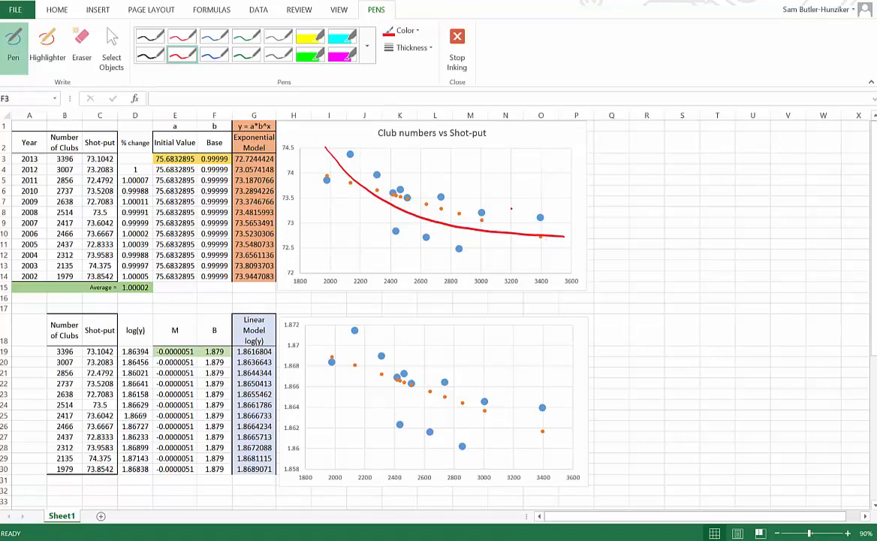
{"action": "left_click", "coordinate": [494, 237]}
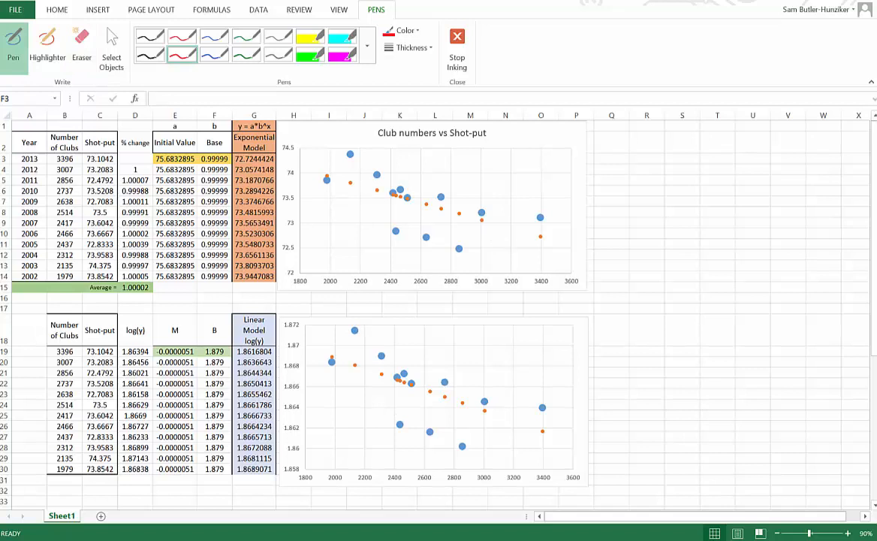
Draw a short downward red pen curve over the empty cells beside the exponential chart, erase it and stop inking
{"action": "left_click_drag", "start_coordinate": [628, 178], "coordinate": [758, 248]}
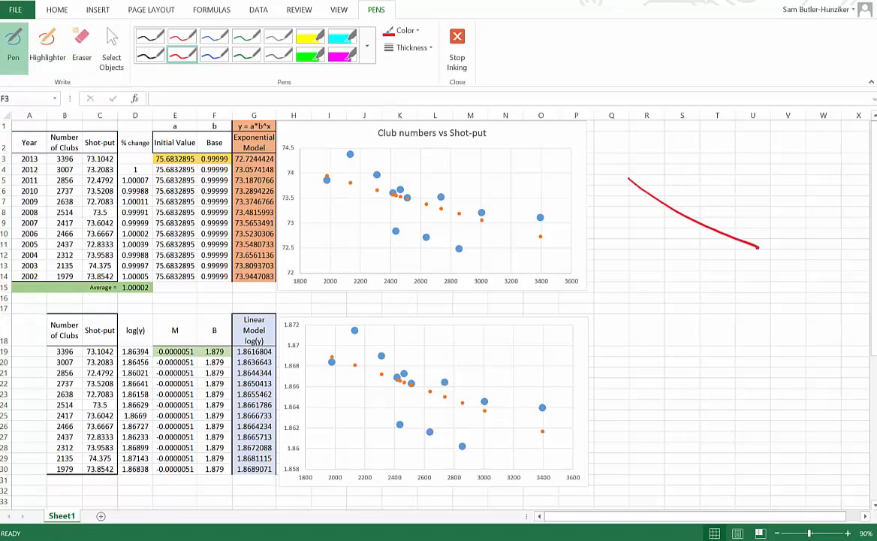
{"action": "left_click", "coordinate": [706, 225]}
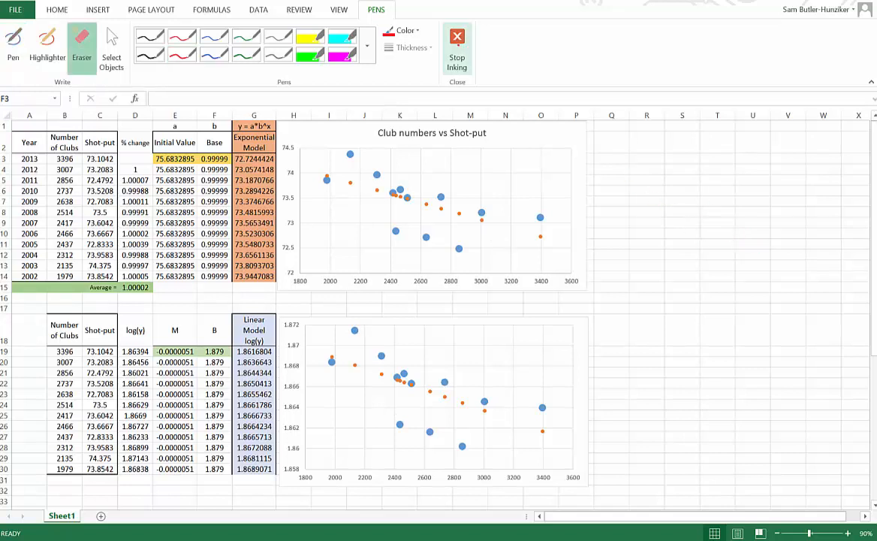
{"action": "left_click", "coordinate": [457, 49]}
Merge and center the empty range R3:V13, align it to the middle vertically and format it as Text
{"action": "left_click", "coordinate": [59, 9]}
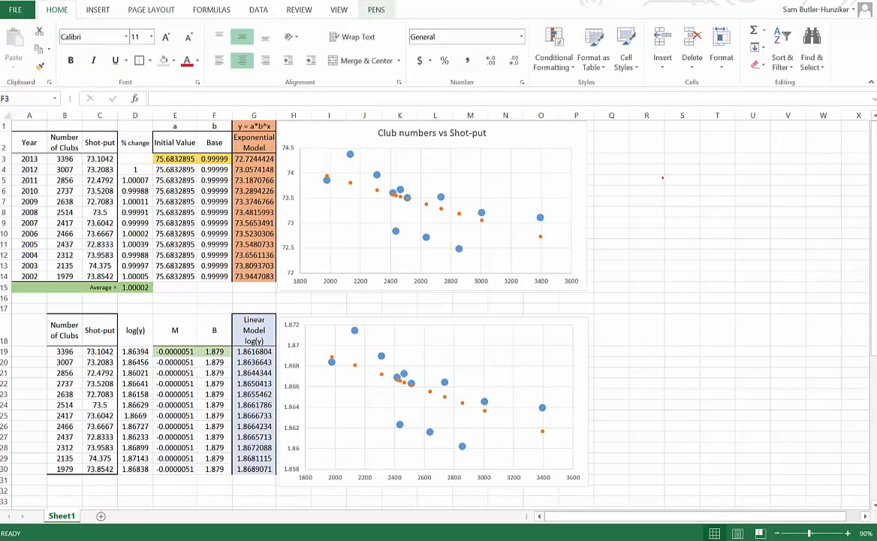
{"action": "left_click_drag", "start_coordinate": [646, 158], "coordinate": [775, 268]}
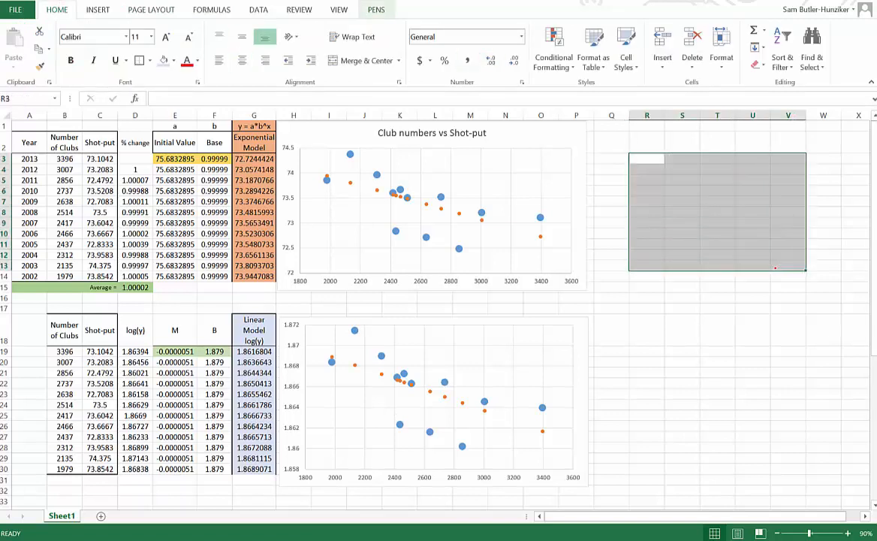
{"action": "left_click", "coordinate": [367, 60]}
{"action": "left_click", "coordinate": [241, 37]}
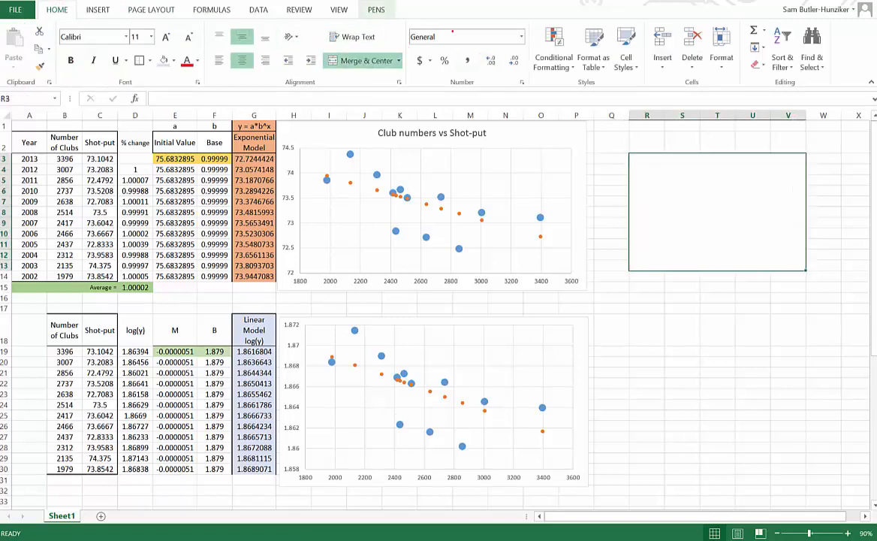
{"action": "left_click", "coordinate": [476, 31]}
{"action": "type", "text": "Text"}
Enter "y =" in the merged cell R3 and enlarge its font to 28 pt
{"action": "left_click", "coordinate": [720, 209]}
{"action": "type", "text": "y ="}
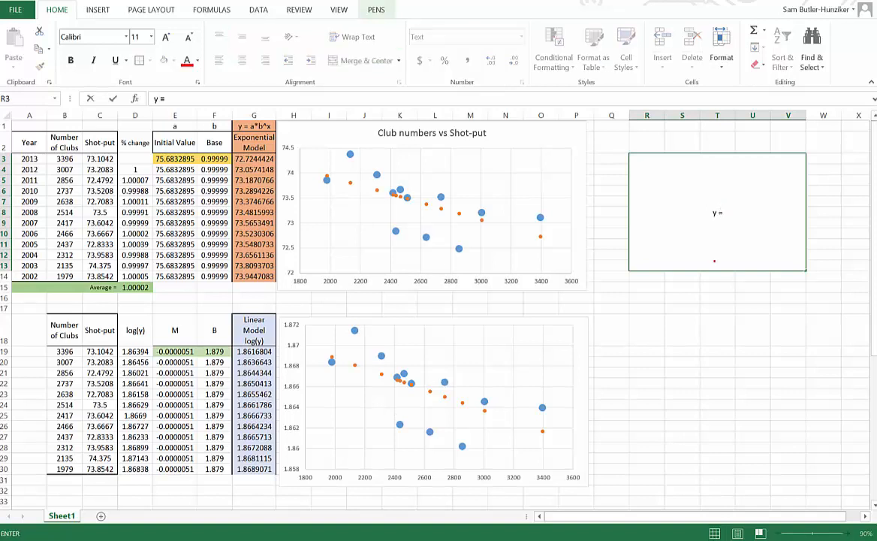
{"action": "key", "text": "ctrl+Return"}
{"action": "left_click", "coordinate": [165, 37]}
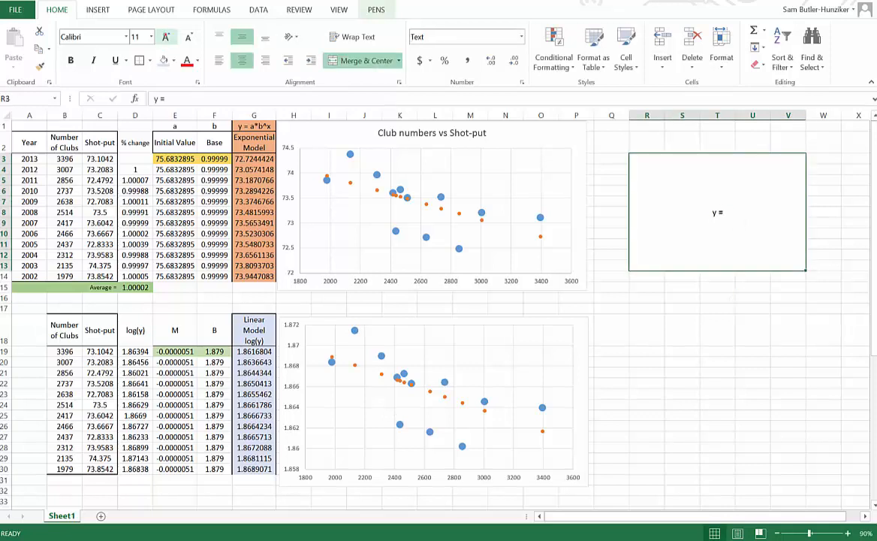
{"action": "left_click", "coordinate": [165, 37]}
{"action": "left_click", "coordinate": [165, 37]}
{"action": "left_click", "coordinate": [166, 37]}
{"action": "left_click", "coordinate": [165, 37]}
{"action": "left_click", "coordinate": [165, 36]}
{"action": "left_click", "coordinate": [165, 37]}
{"action": "left_click", "coordinate": [165, 37]}
{"action": "left_click", "coordinate": [165, 37]}
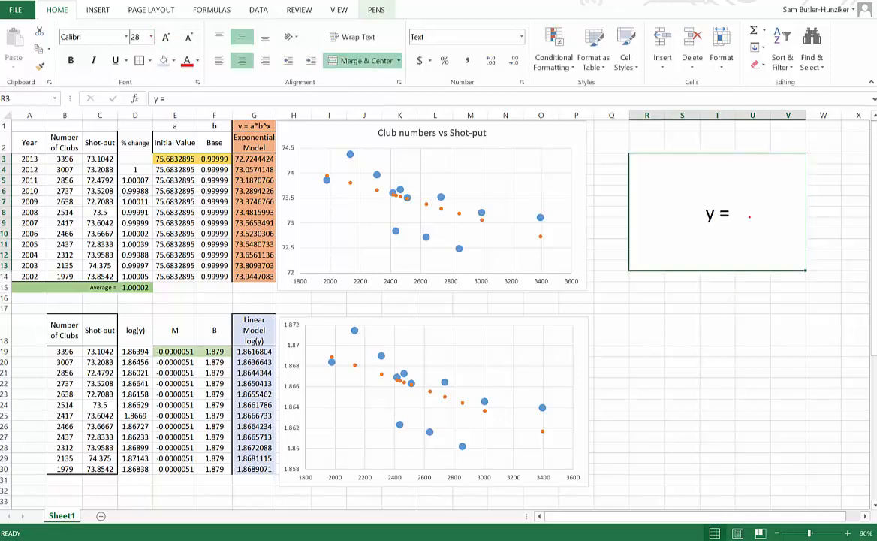
Complete the equation in the merged cell R3 so it reads "y = 75.68*(.99999)^x"
{"action": "double_click", "coordinate": [737, 213]}
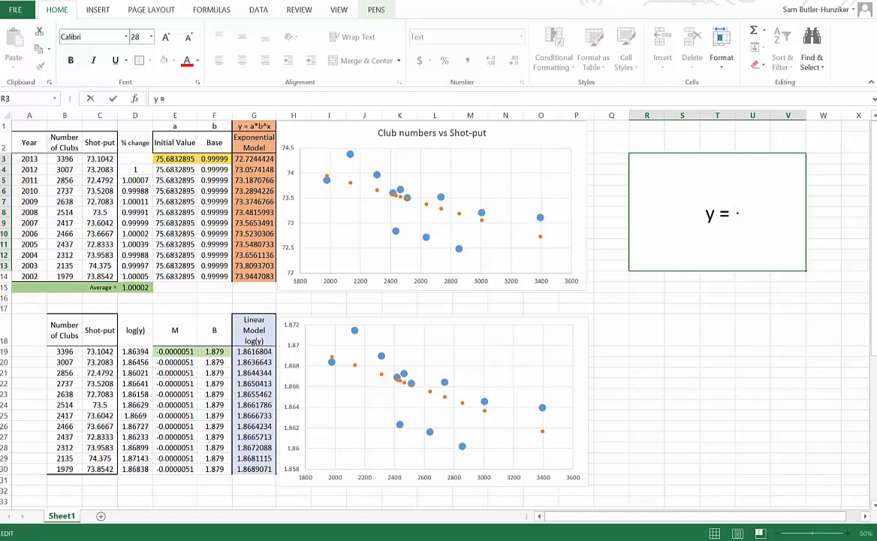
{"action": "type", "text": "75."}
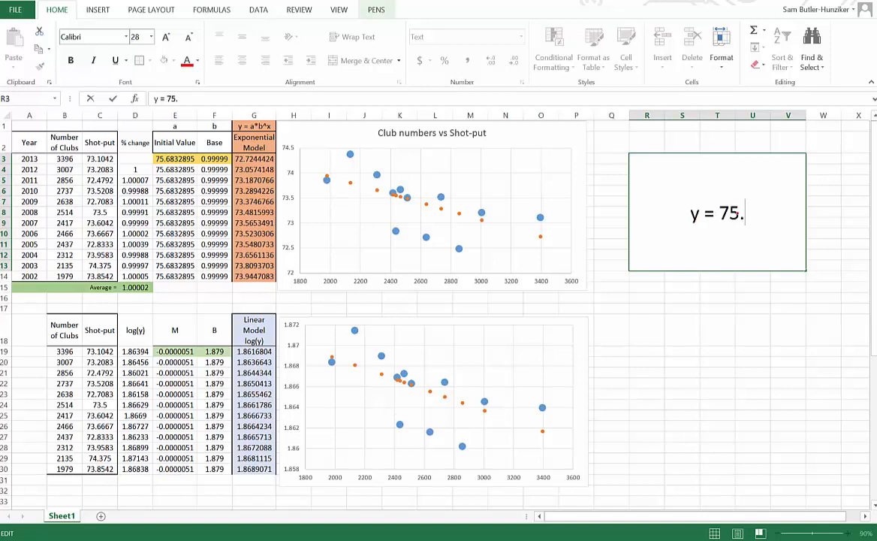
{"action": "type", "text": "68"}
{"action": "type", "text": "*"}
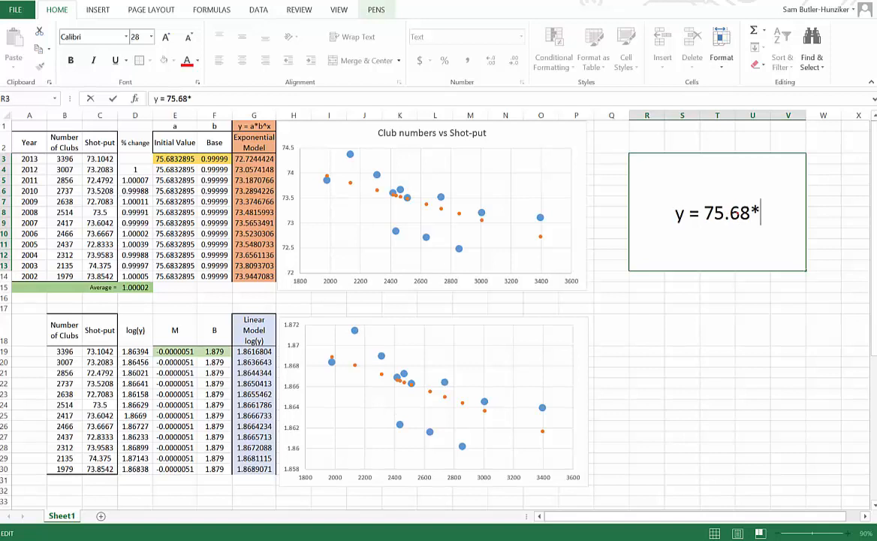
{"action": "type", "text": "(."}
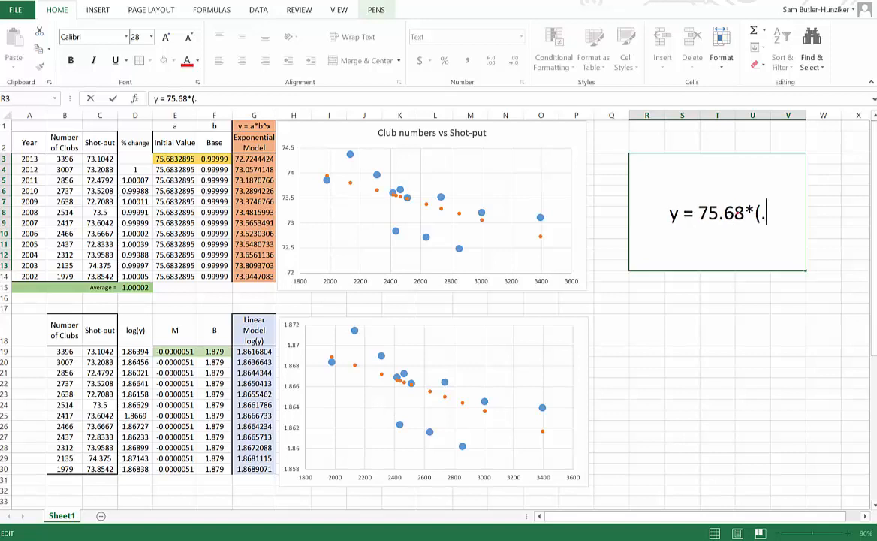
{"action": "type", "text": "99999"}
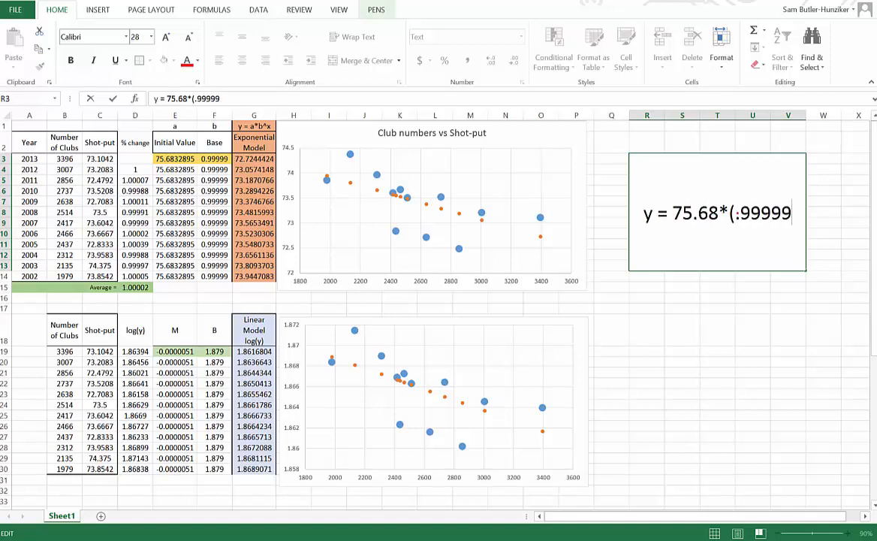
{"action": "type", "text": ")^"}
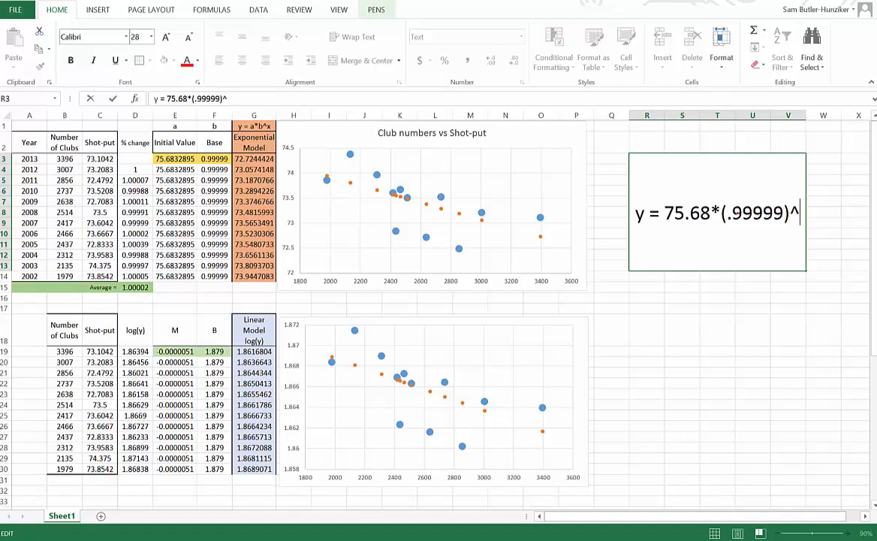
{"action": "type", "text": "x"}
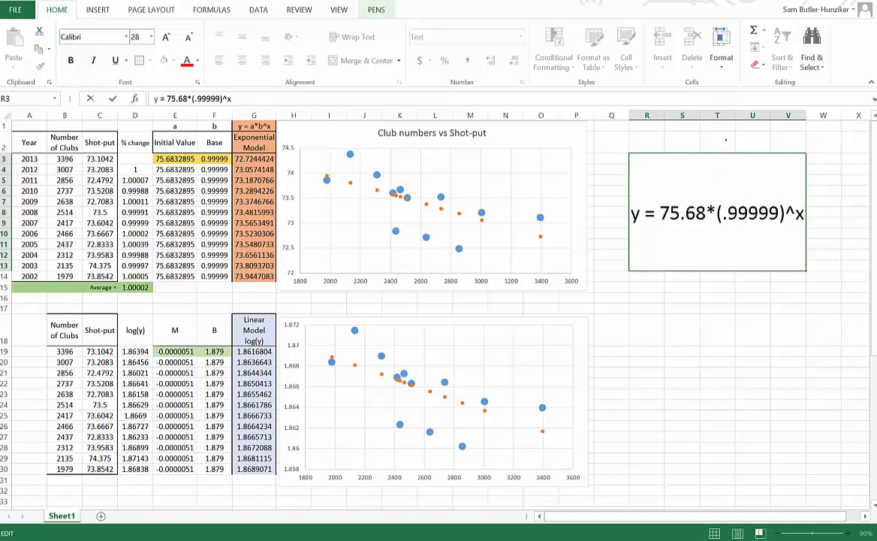
{"action": "left_click", "coordinate": [724, 138]}
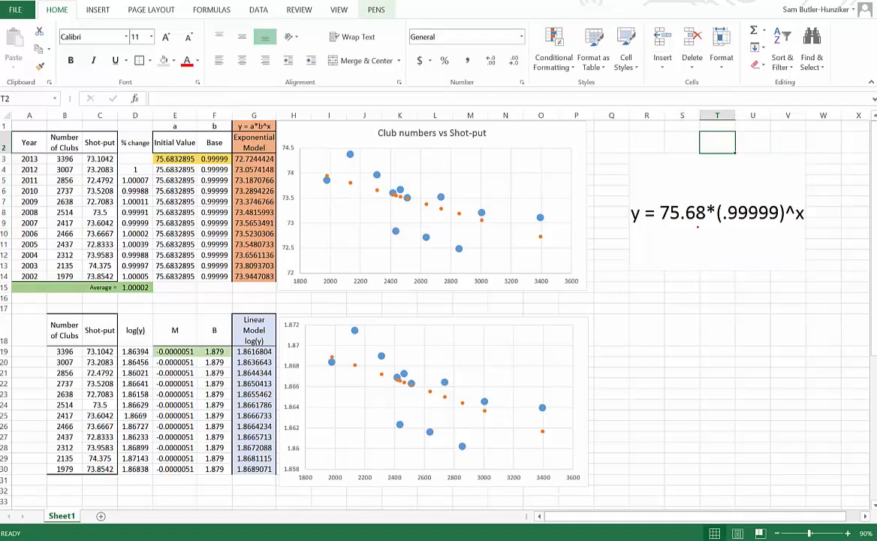